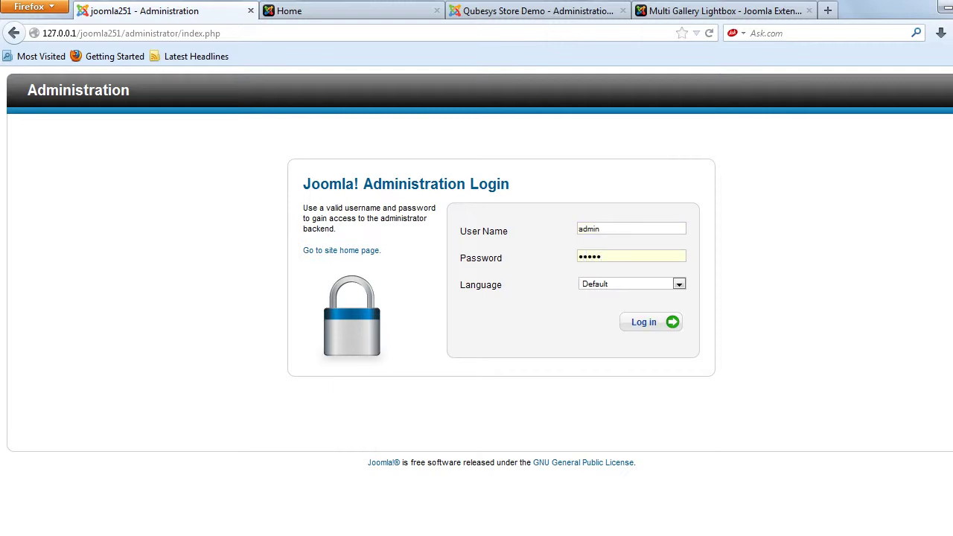
- Log in to the Joomla 2.5 Administrator with the admin account credentials
key("Return")
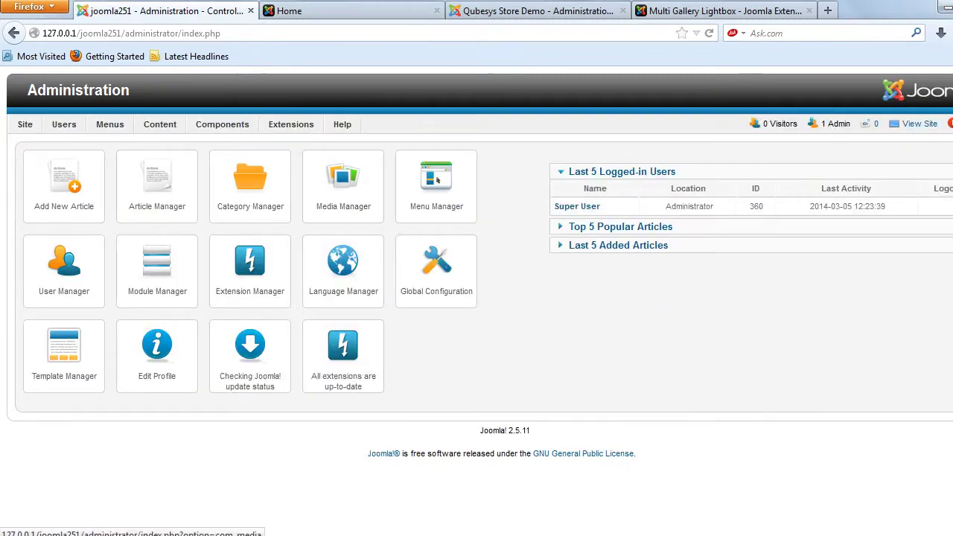
- Install plg_colorbox_gallery2.5_v1.0.zip from the plugin's Installation Files folder via the Extension Manager
mouse_move(291, 124)
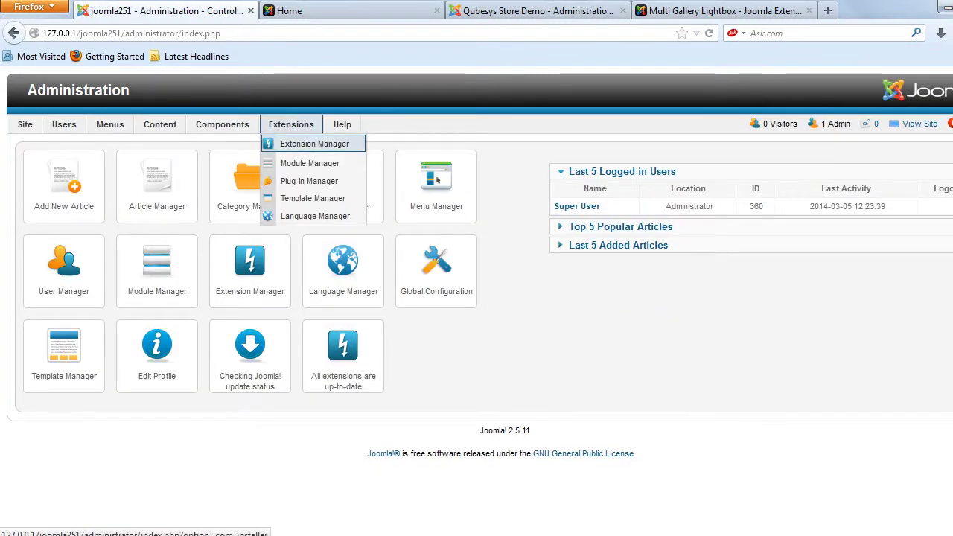
left_click(314, 144)
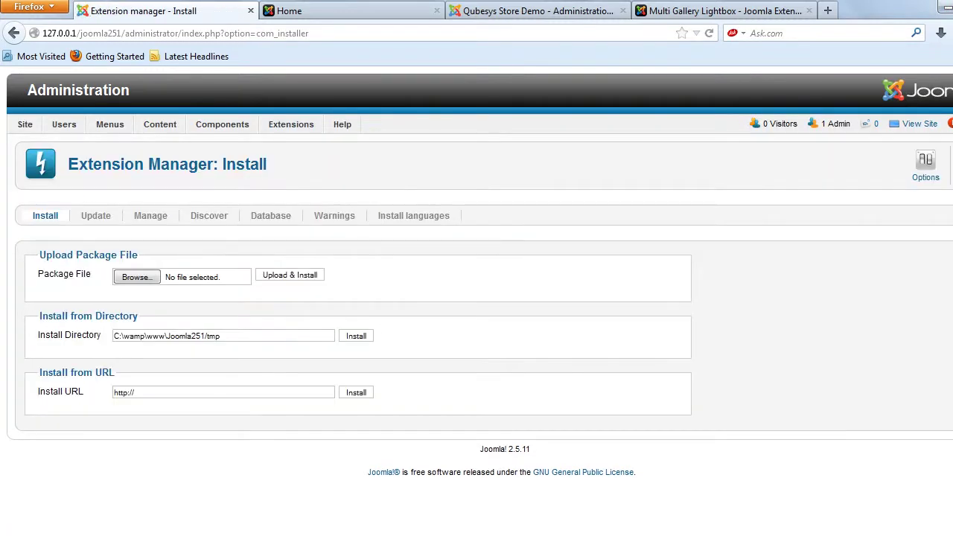
left_click(136, 277)
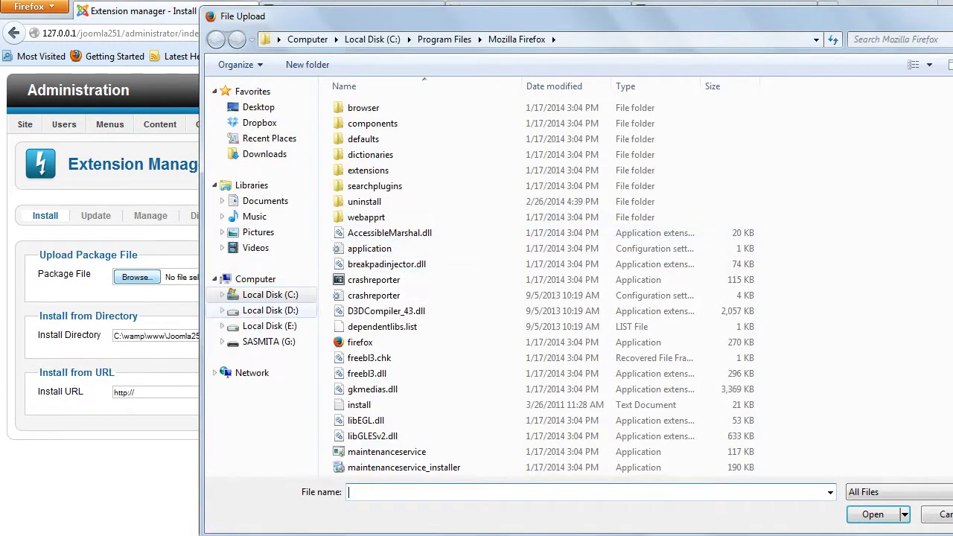
left_click(258, 106)
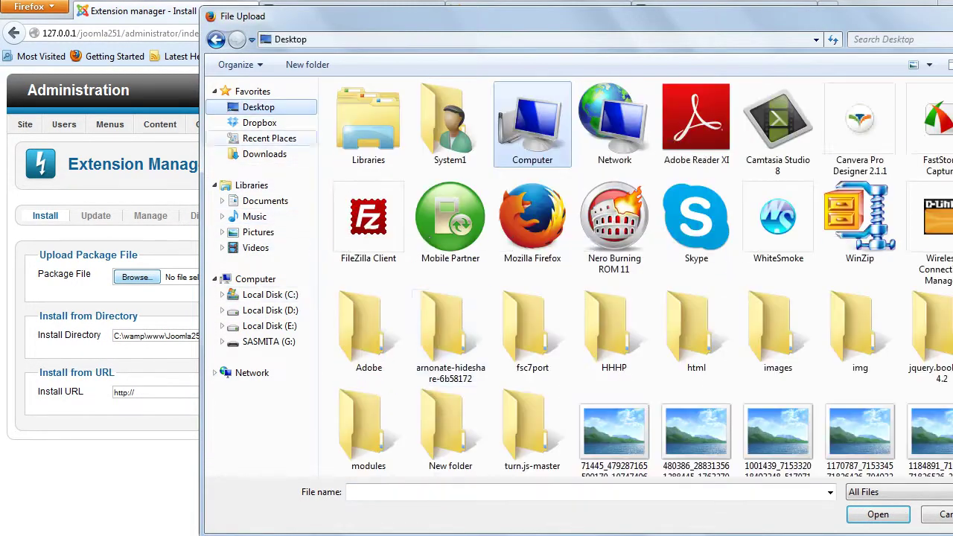
scroll(532, 416, "down", 1)
double_click(365, 409)
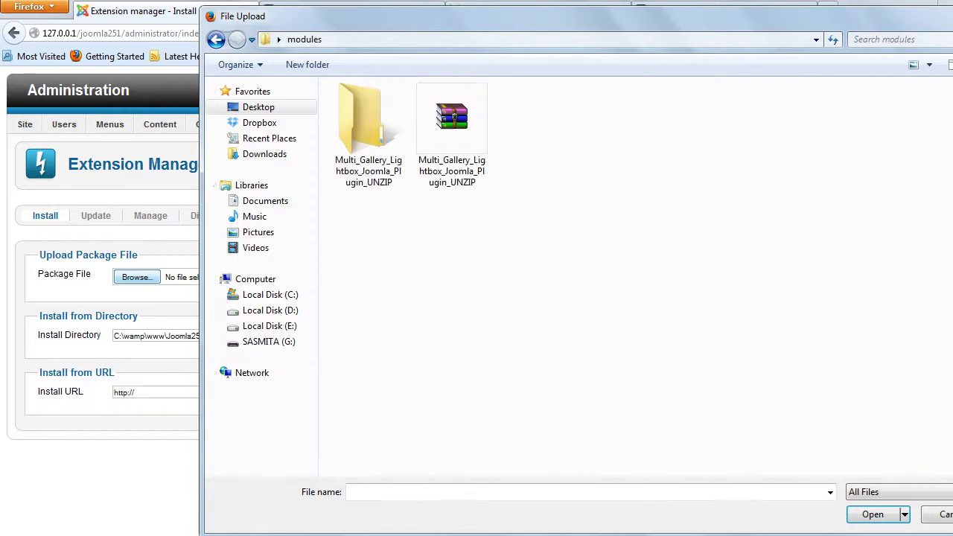
double_click(365, 123)
double_click(379, 107)
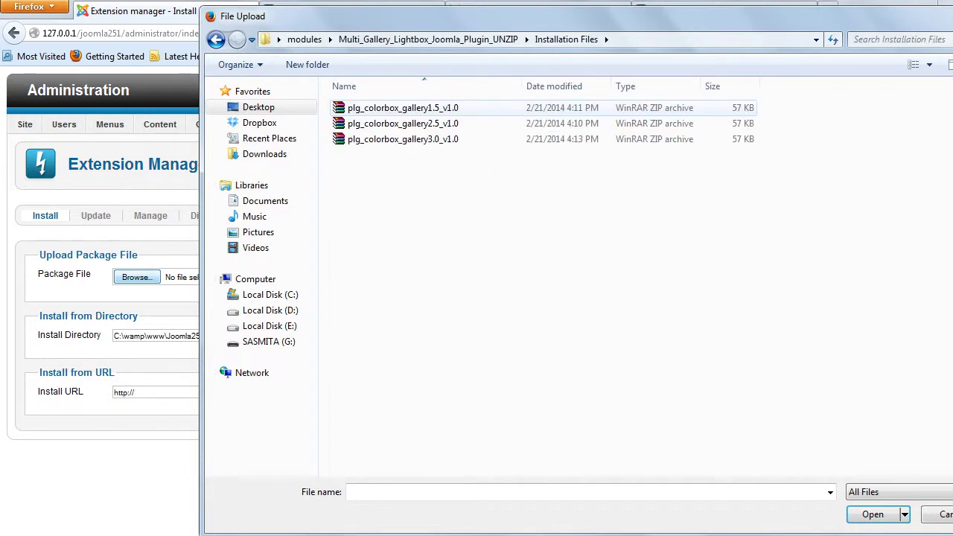
double_click(401, 123)
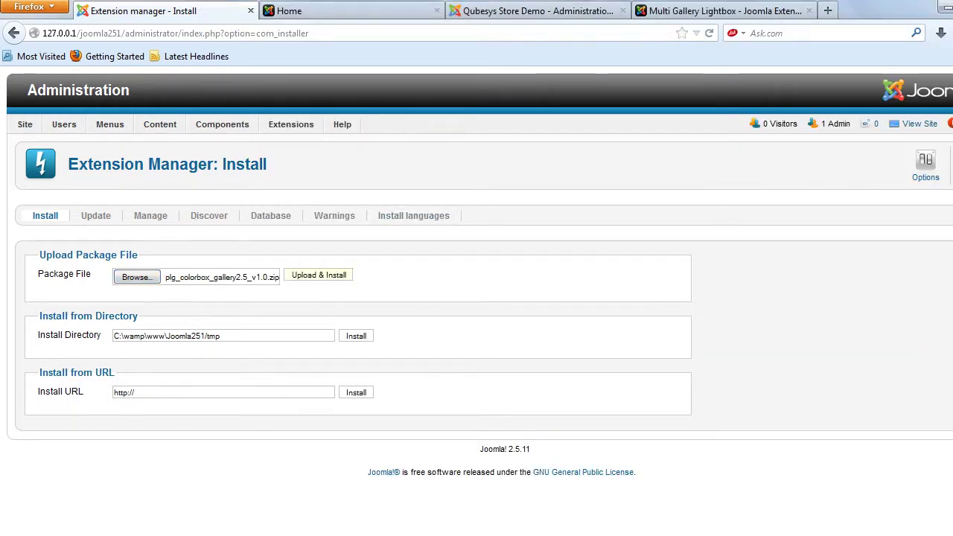
left_click(319, 275)
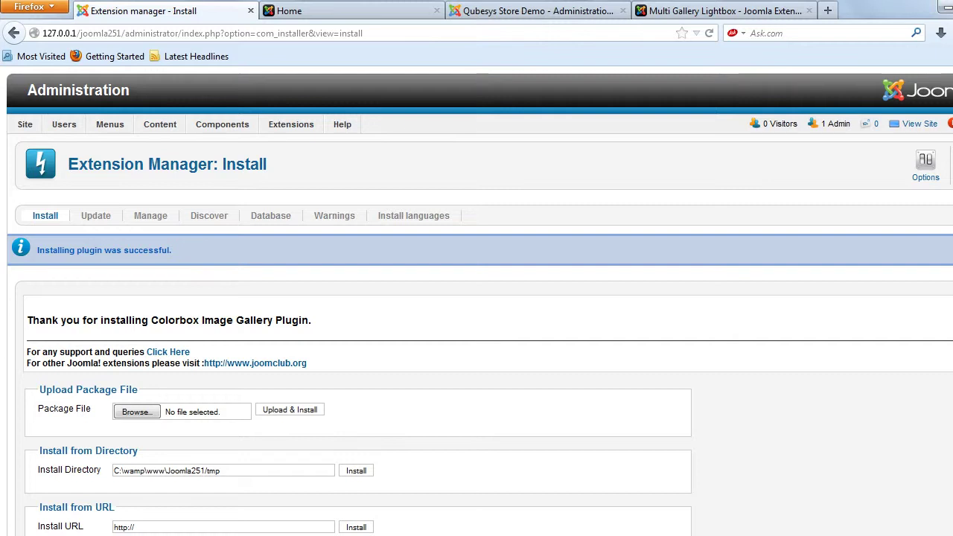
- Open the Plug-in Manager and set Display # to All
left_click(291, 124)
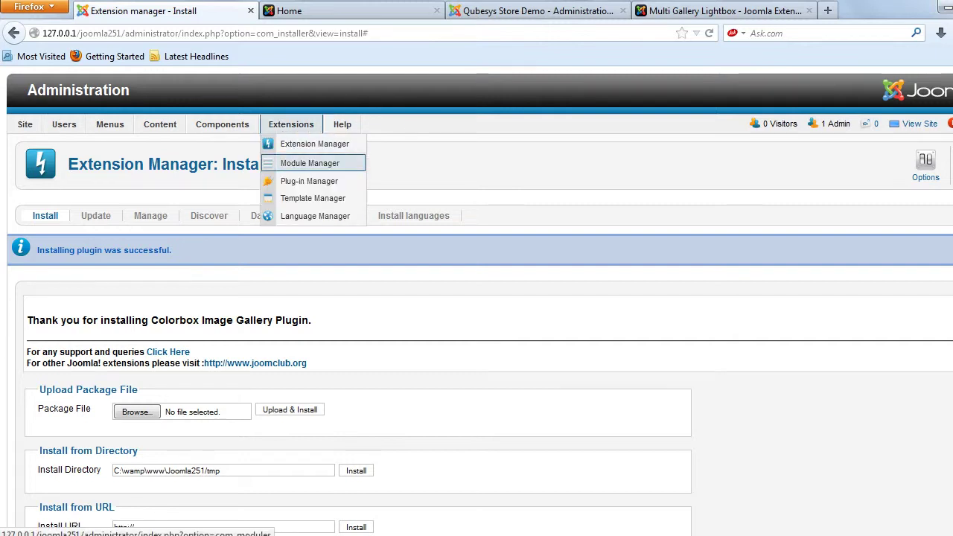
left_click(309, 180)
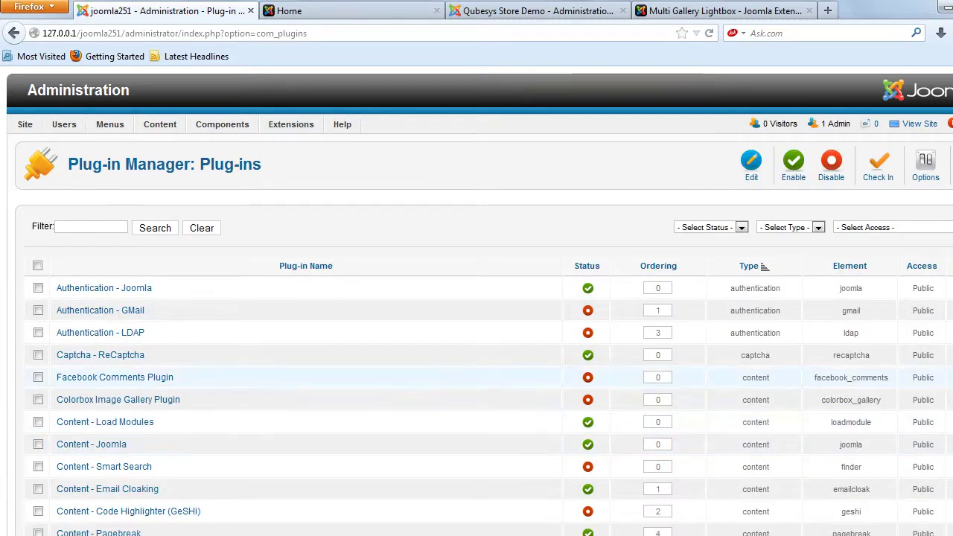
scroll(476, 301, "down", 4)
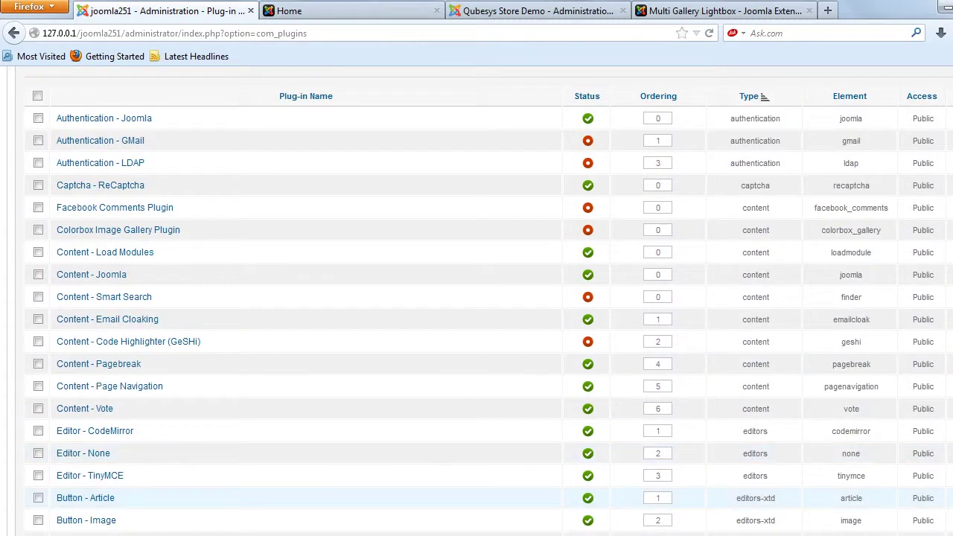
scroll(477, 301, "down", 3)
scroll(476, 301, "up", 2)
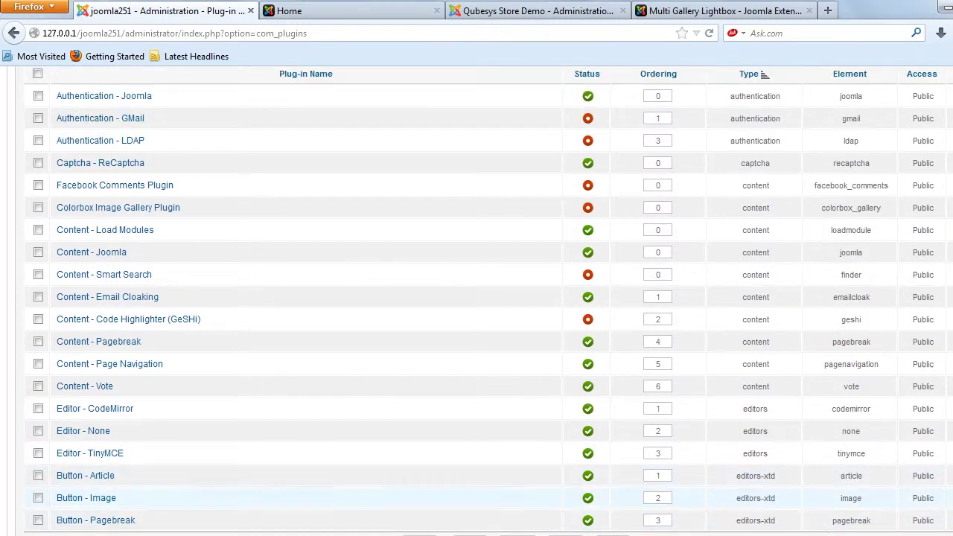
scroll(476, 300, "down", 2)
left_click(370, 458)
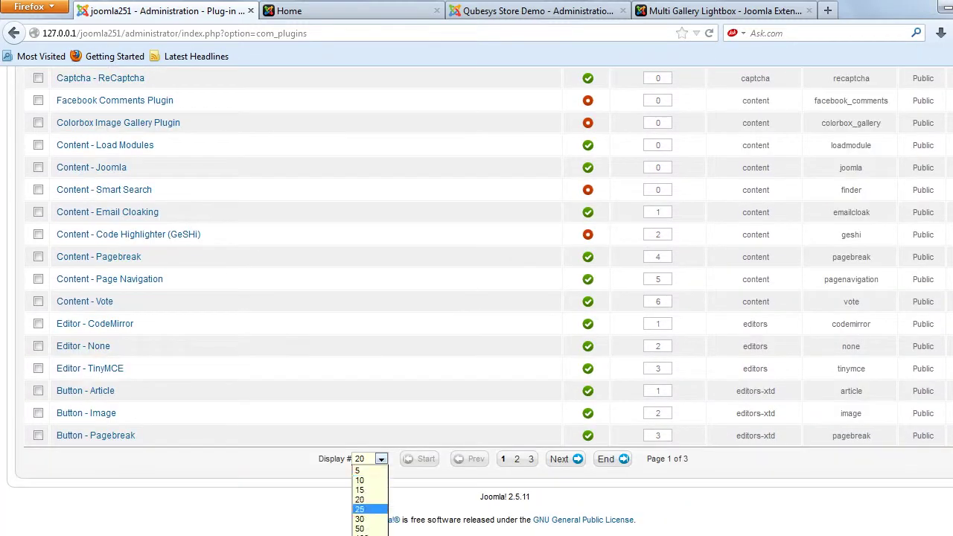
left_click(359, 529)
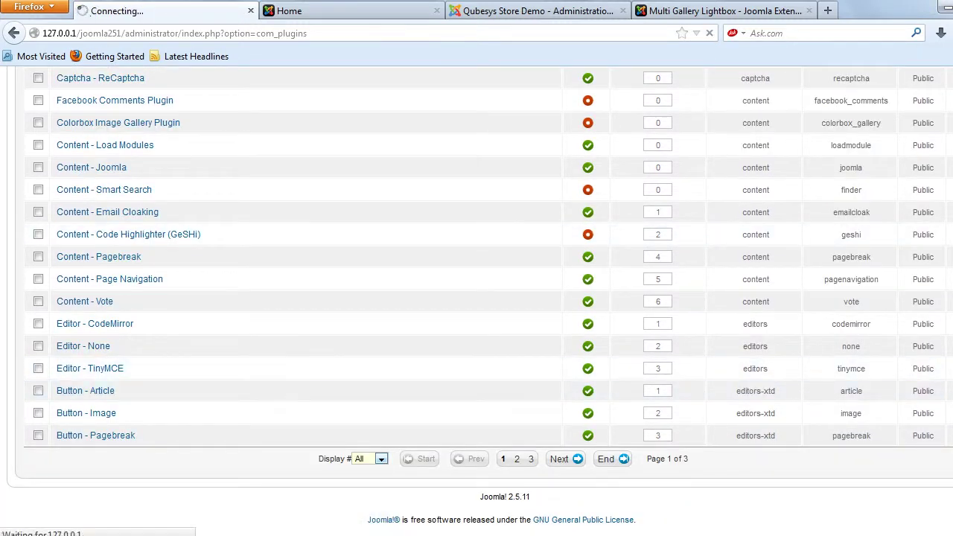
- Open the Colorbox Image Gallery Plugin for editing
scroll(477, 298, "down", 2)
scroll(104, 363, "down", 3)
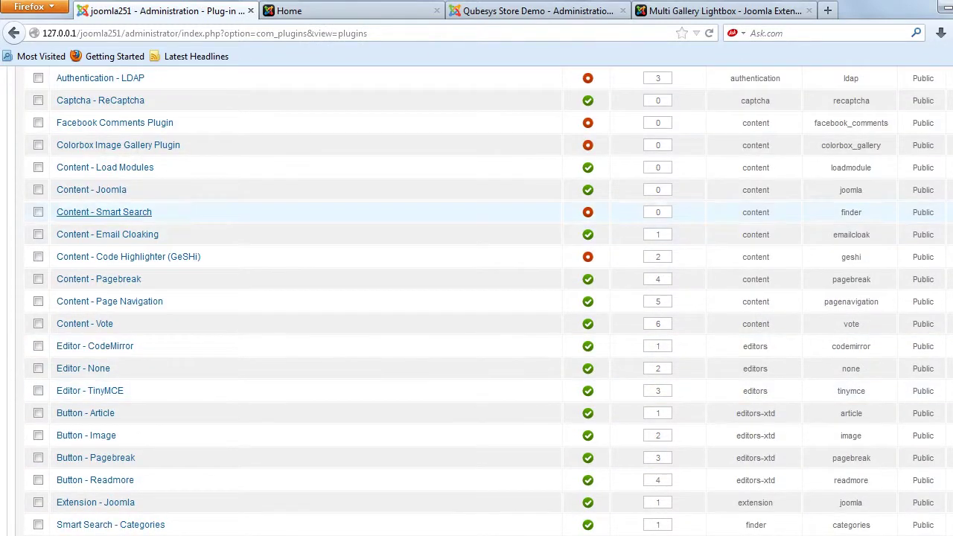
left_click(118, 144)
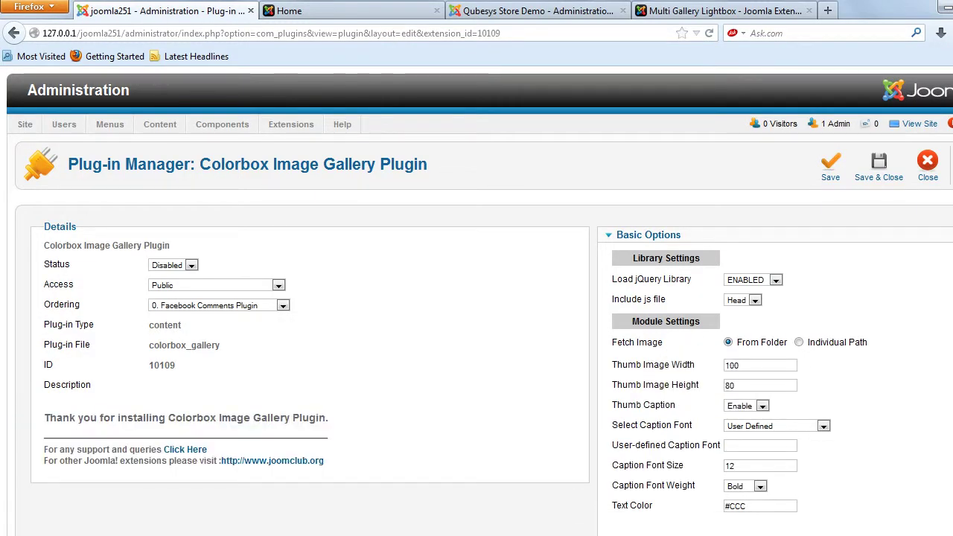
- Set the Colorbox Image Gallery Plugin status to Enabled and save and close it
left_click(191, 265)
left_click(192, 265)
left_click(191, 265)
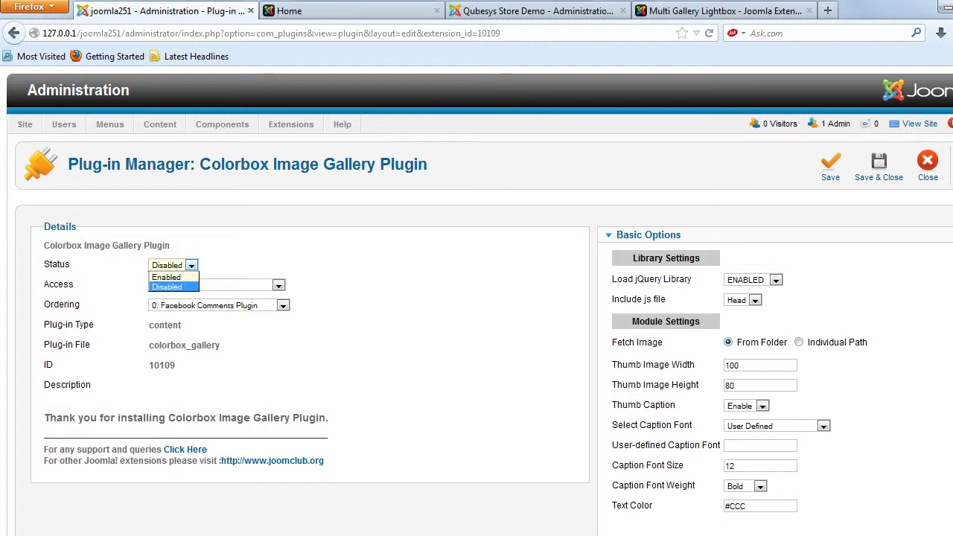
left_click(168, 281)
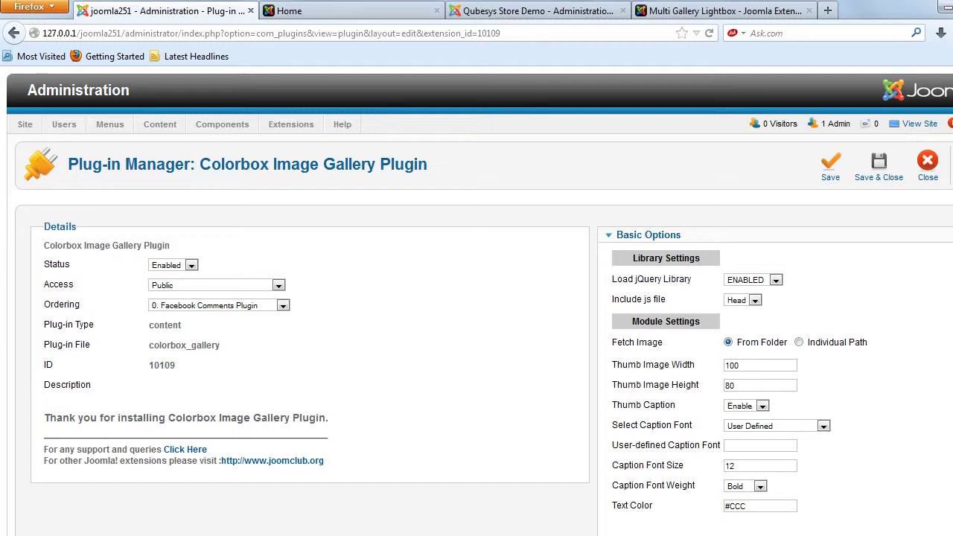
left_click(878, 167)
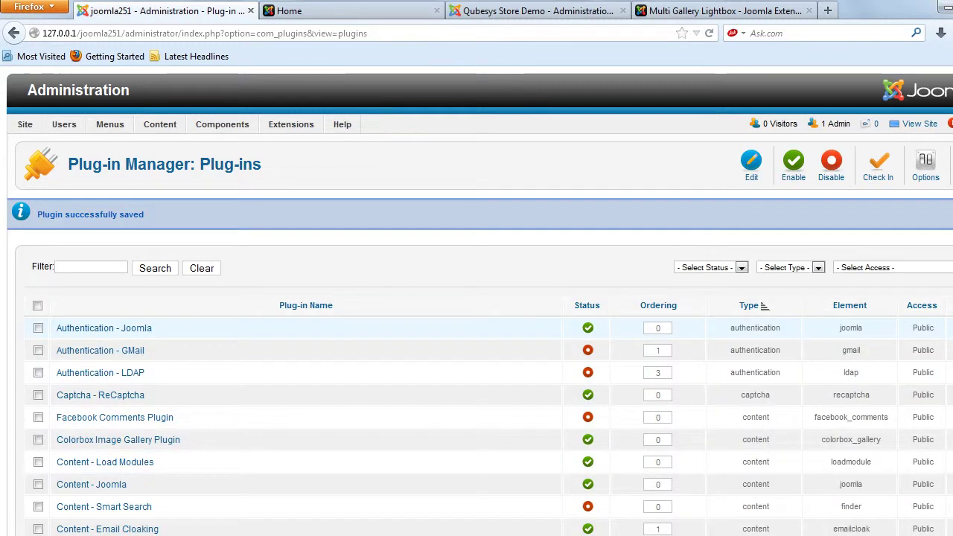
- Filter the Article Manager by the 'Joomla!' heading copied from the frontend home page
mouse_move(160, 124)
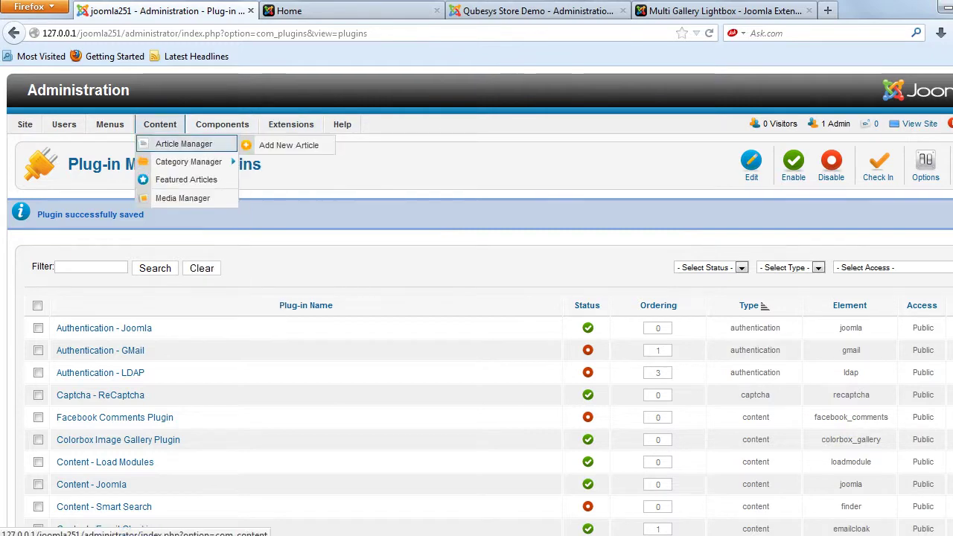
left_click(190, 178)
key("ctrl+Tab")
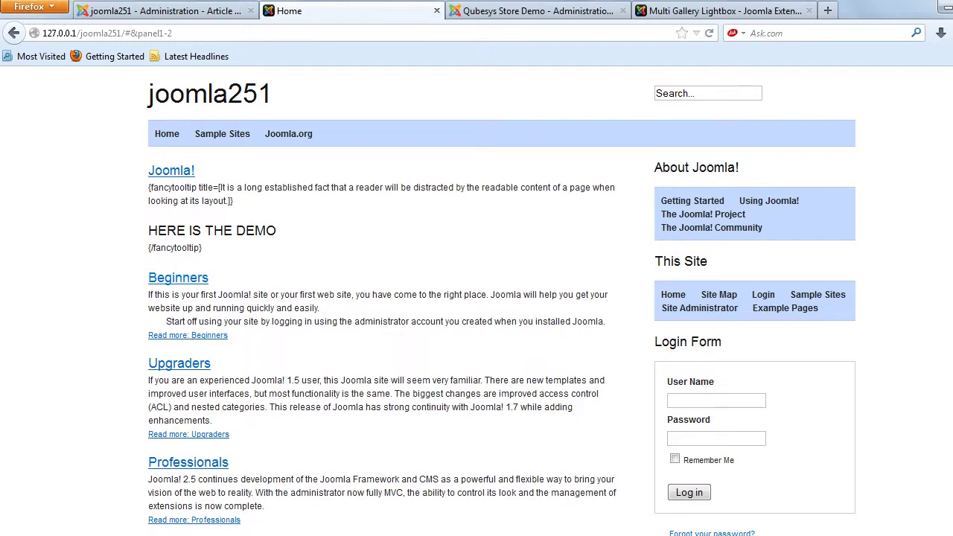
key("ctrl+a")
left_click_drag(198, 169, 149, 170)
key("ctrl+c")
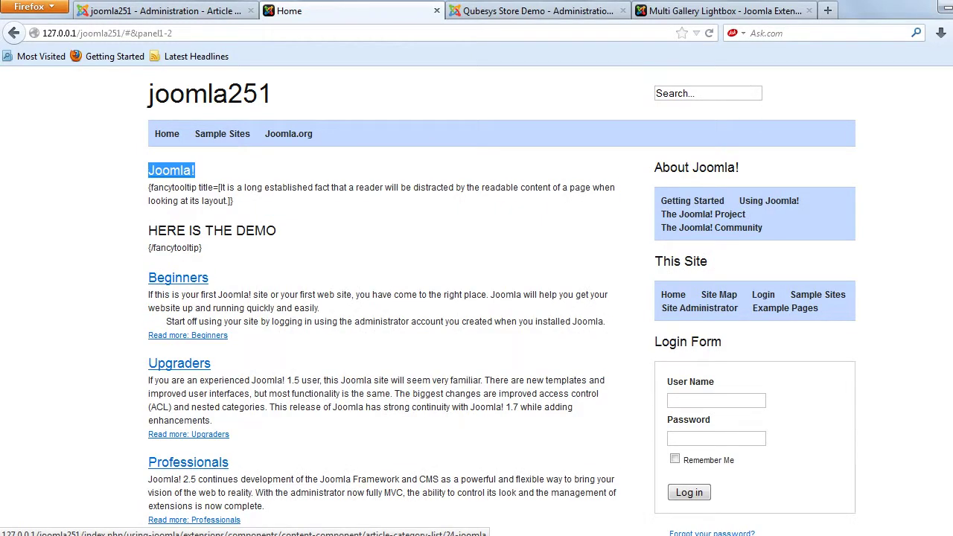
key("ctrl+shift+Tab")
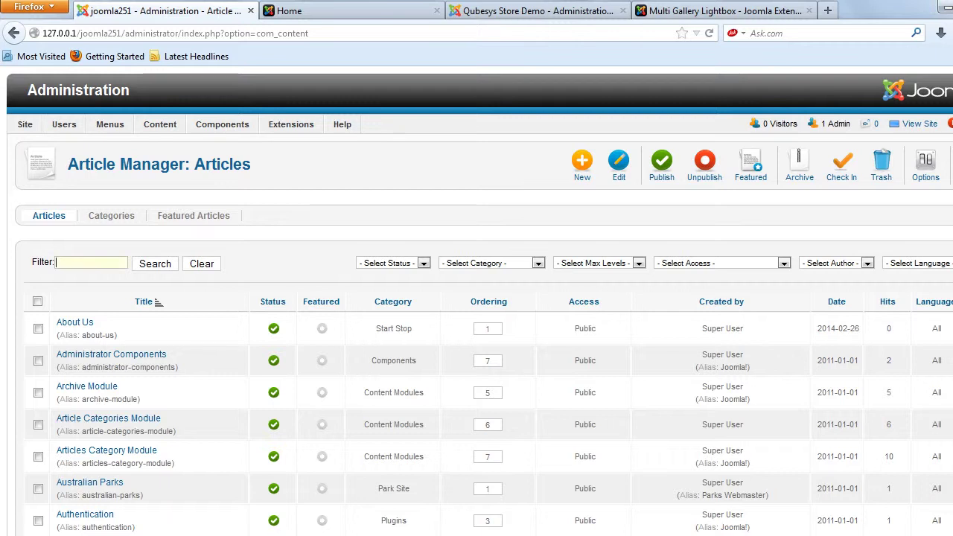
key("ctrl+v")
key("Return")
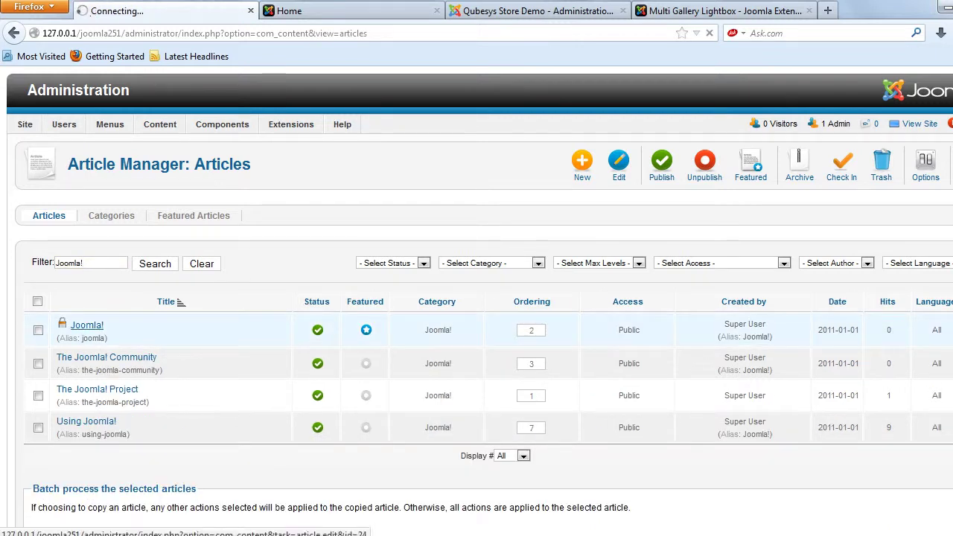
mouse_move(158, 533)
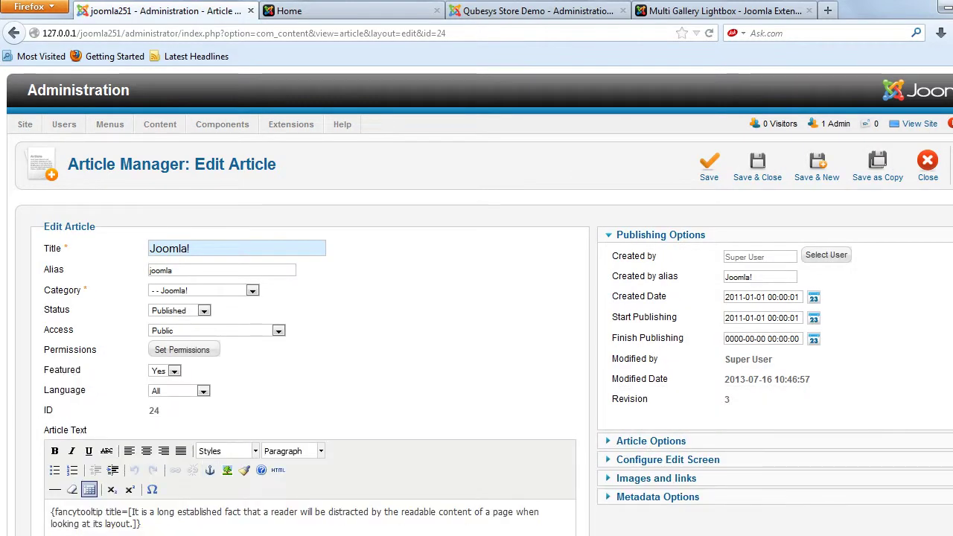
- Open the plugin's Installation Guide ReadMe in WordPad
mouse_move(111, 533)
left_click(257, 480)
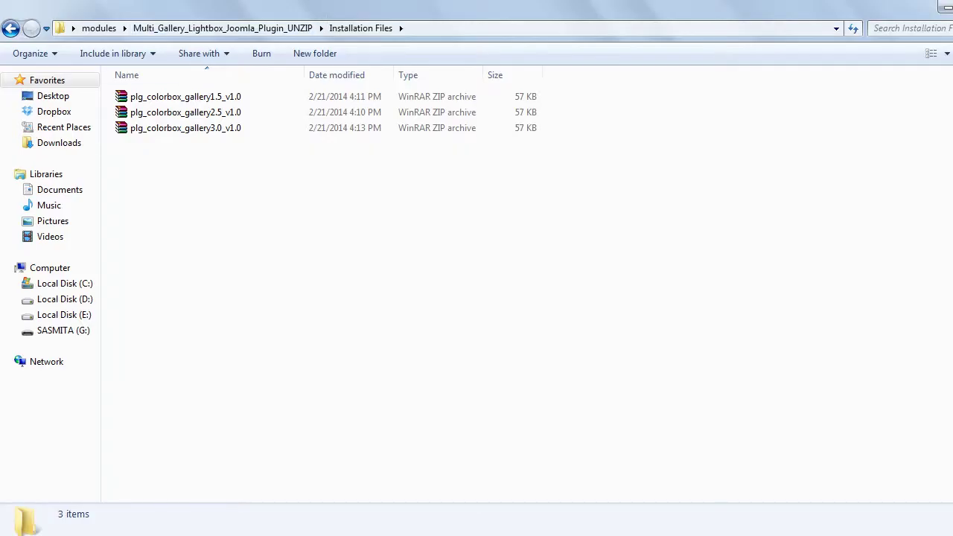
left_click(222, 27)
left_click(164, 111)
double_click(164, 111)
double_click(145, 96)
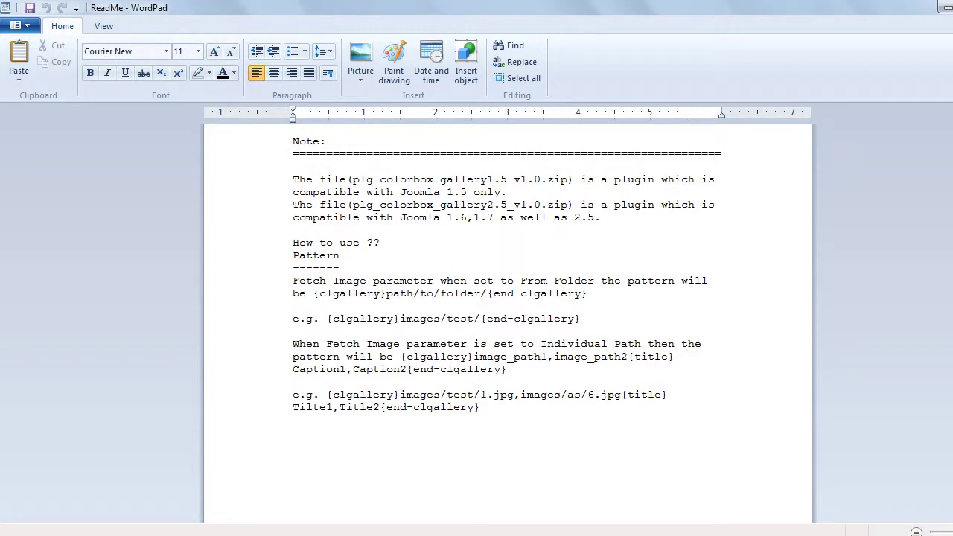
- Copy the From Folder pattern {clgallery}path/to/folder/{end-clgallery} from the ReadMe
left_click_drag(313, 293, 553, 281)
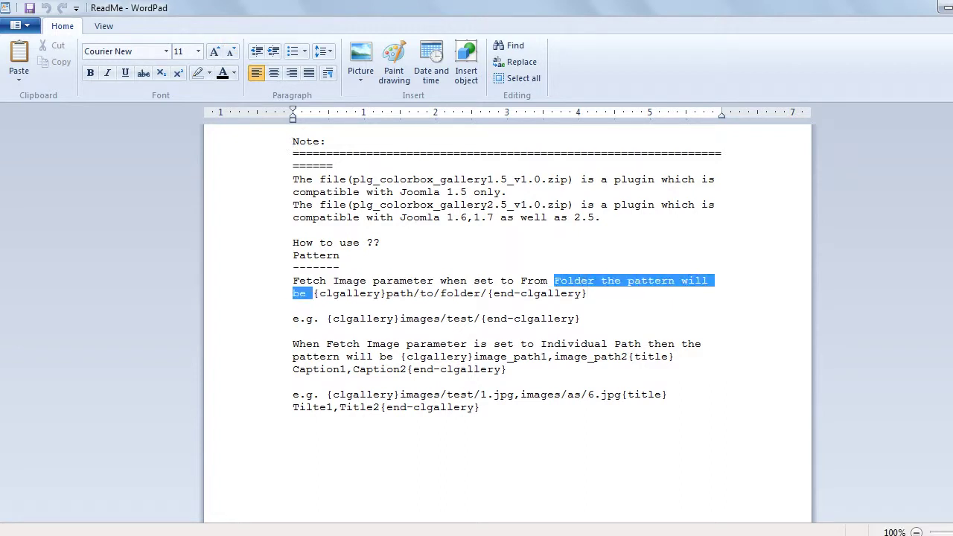
left_click_drag(312, 294, 298, 306)
key("ctrl+c")
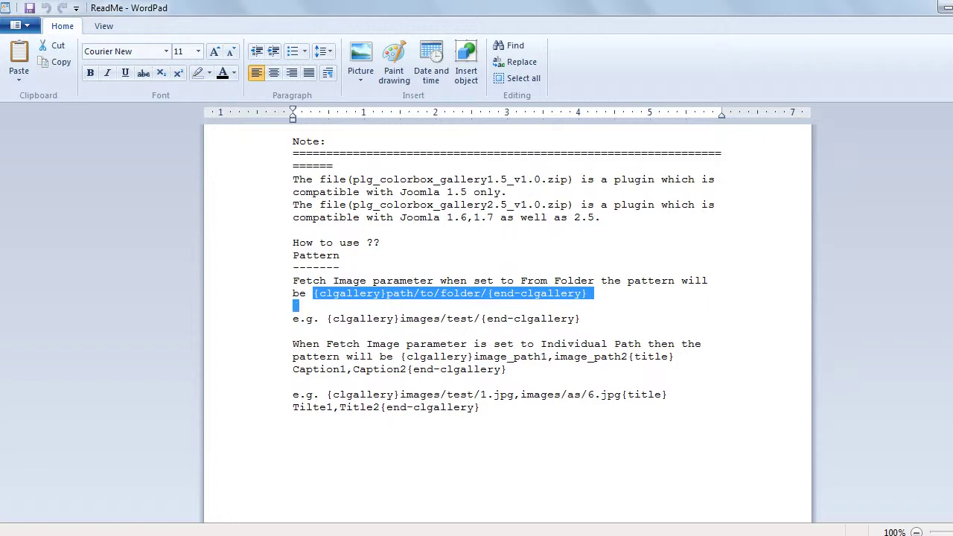
key("alt+Tab")
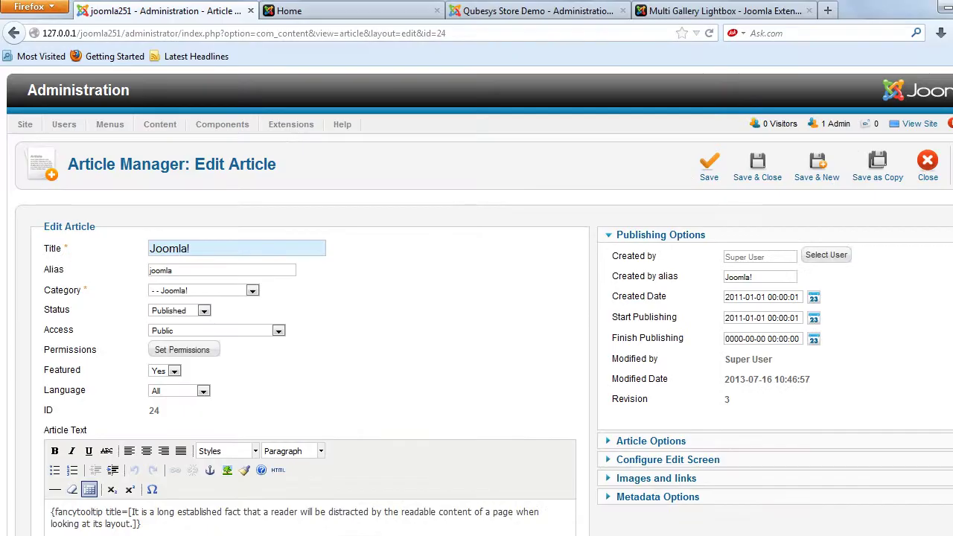
- Replace the Joomla! article text with {clgallery}path/to/folder/{end-clgallery} and decline Notepad++'s keep-file prompt
scroll(476, 298, "down", 6)
left_click_drag(111, 311, 51, 257)
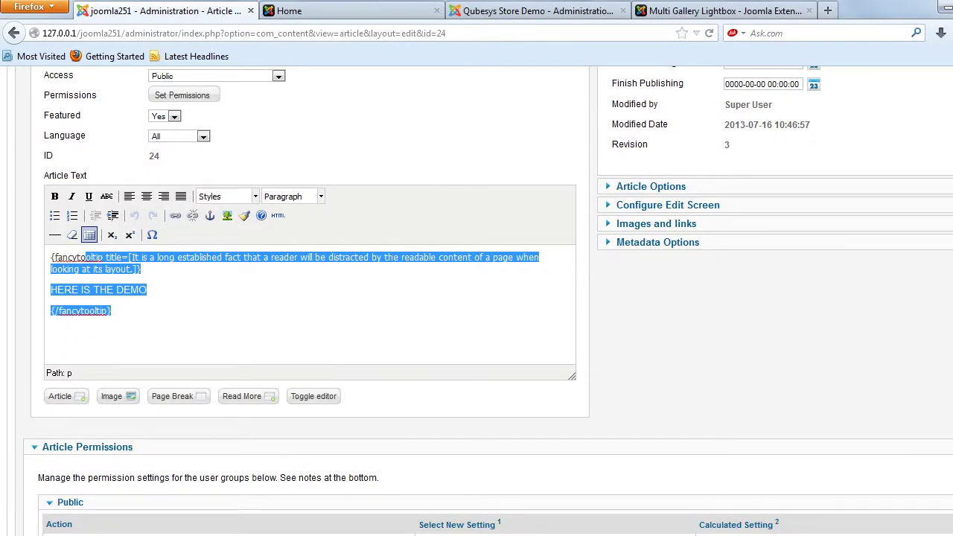
left_click_drag(111, 311, 51, 257)
key("ctrl+v")
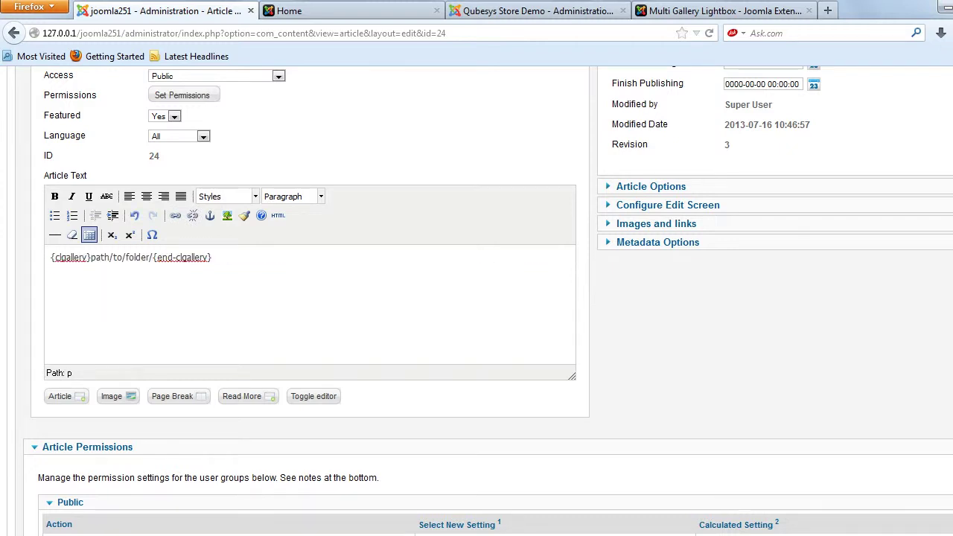
key("BackSpace")
key("alt+Tab")
left_click(660, 347)
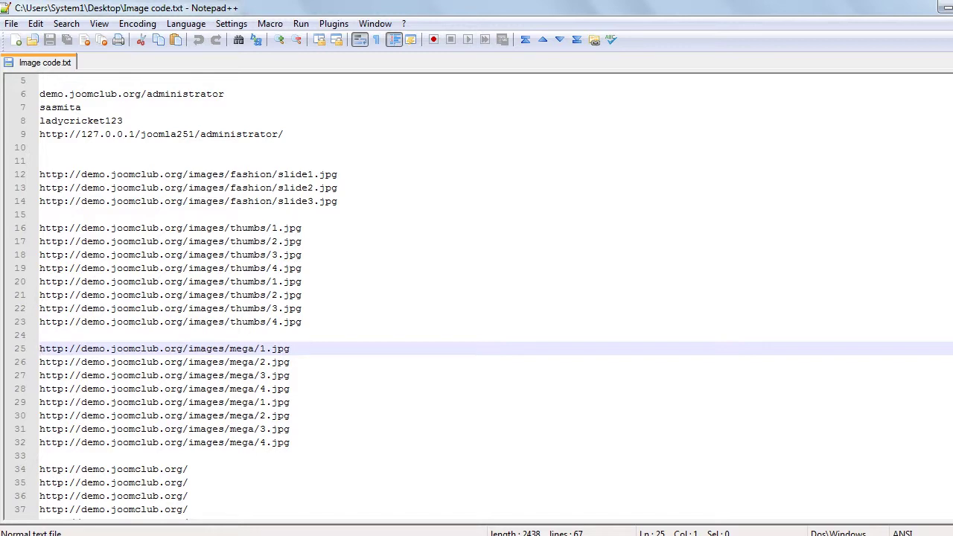
- Open the plugin's ReadMe file in Notepad++ from the Installation Guide folder
left_click(177, 535)
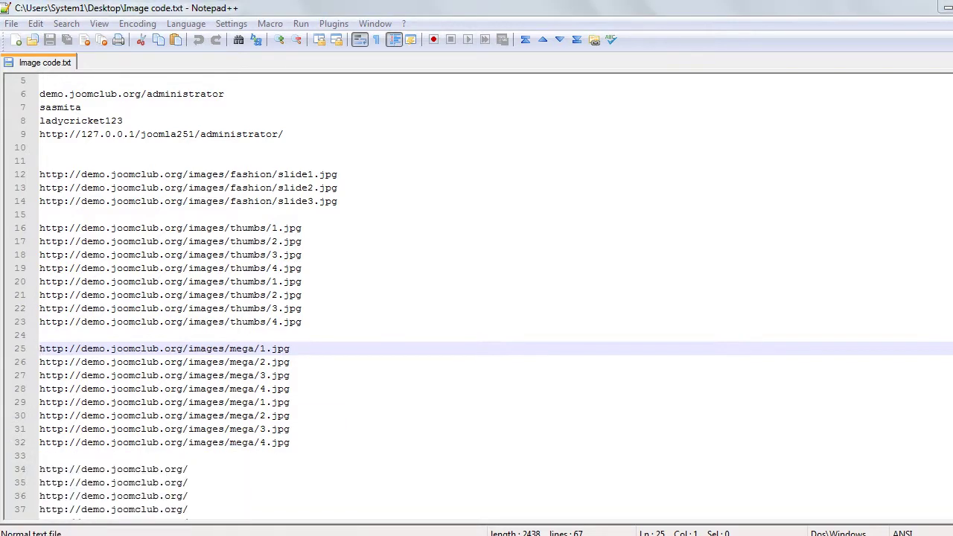
mouse_move(176, 535)
left_click(257, 454)
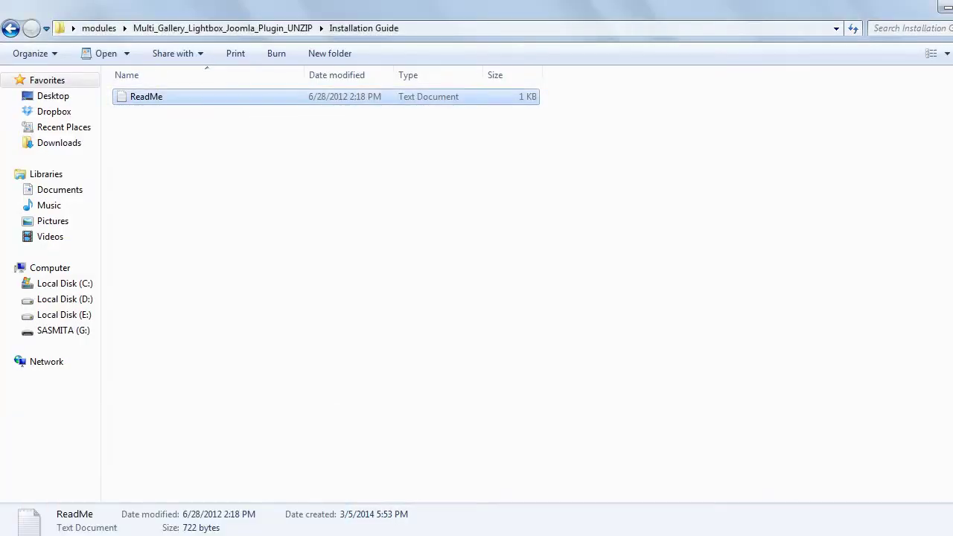
right_click(146, 97)
left_click(193, 159)
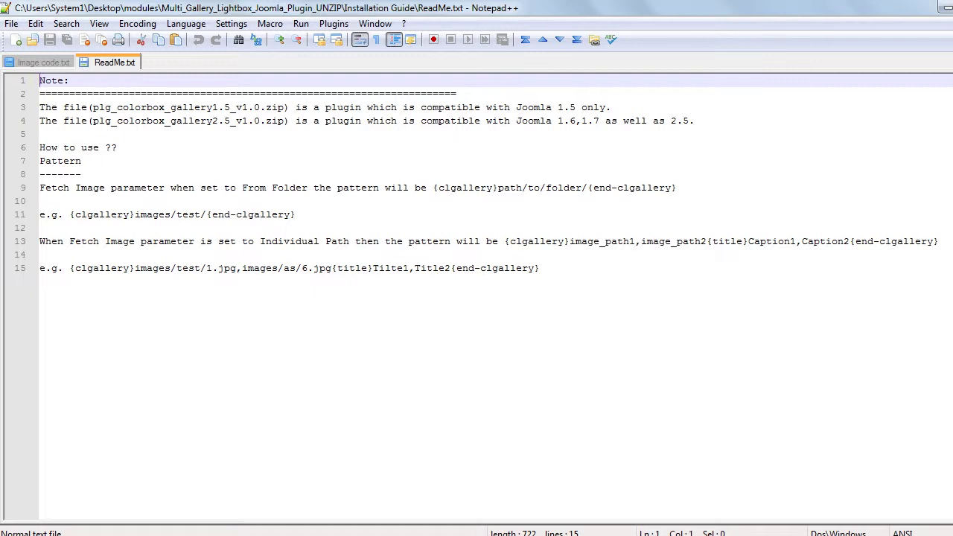
- Replace the article text with the line 11 example {clgallery}images/test/{end-clgallery}
left_click_drag(295, 214, 71, 214)
key("ctrl+c")
key("alt+Tab")
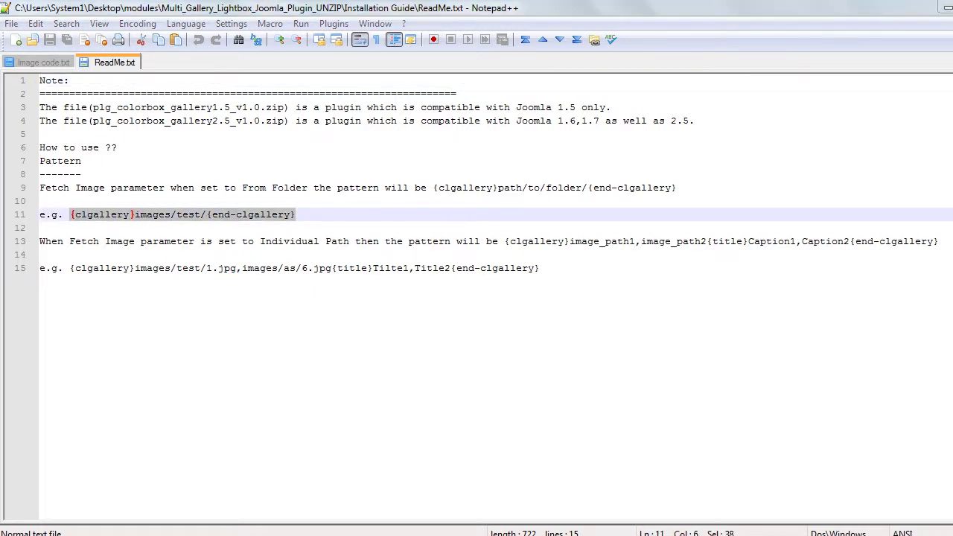
key("ctrl+a")
key("ctrl+v")
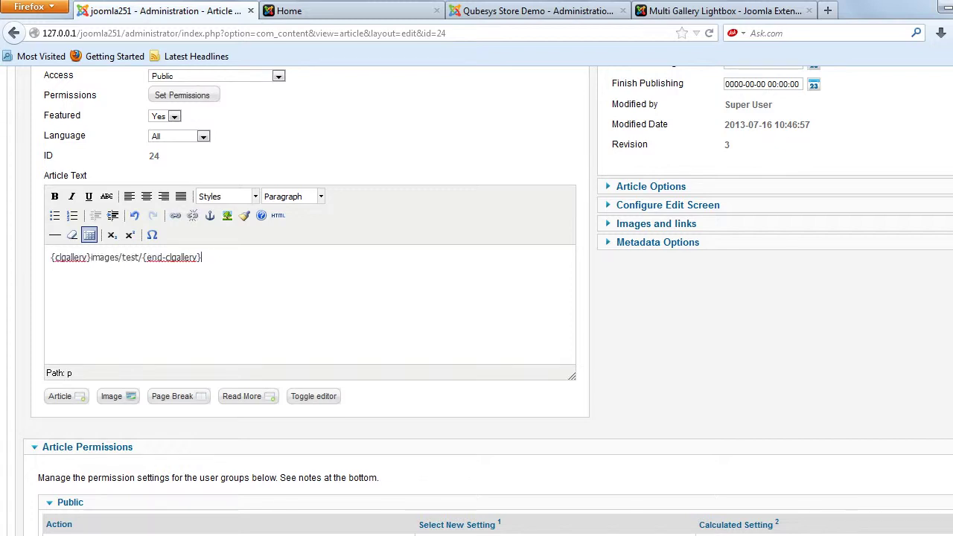
- Capitalise the folder name so the tag reads {clgallery}images/Test/{end-clgallery}
double_click(134, 257)
type("Test")
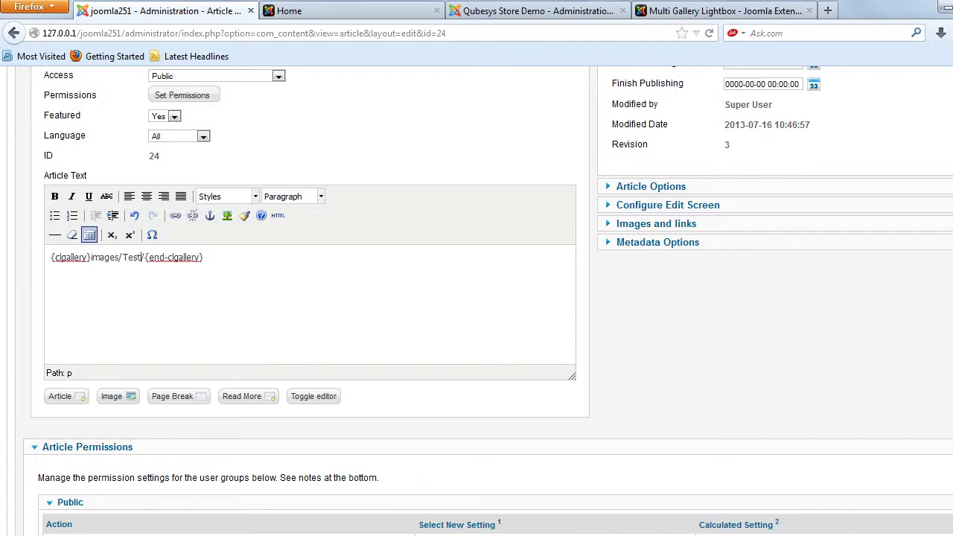
left_click(144, 256)
double_click(132, 257)
left_click(891, 481)
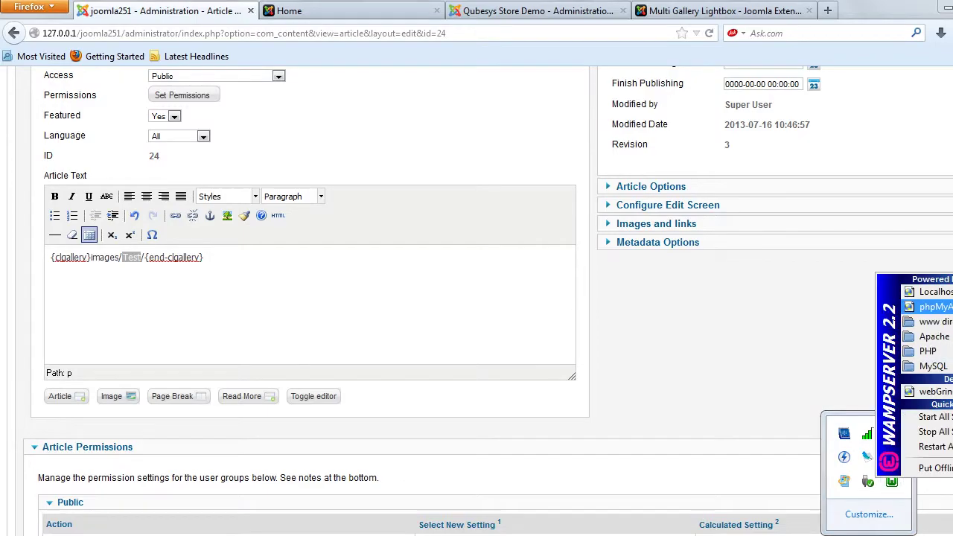
- Browse to www/Joomla251/images/Test in Explorer to confirm it holds seven images
left_click(930, 322)
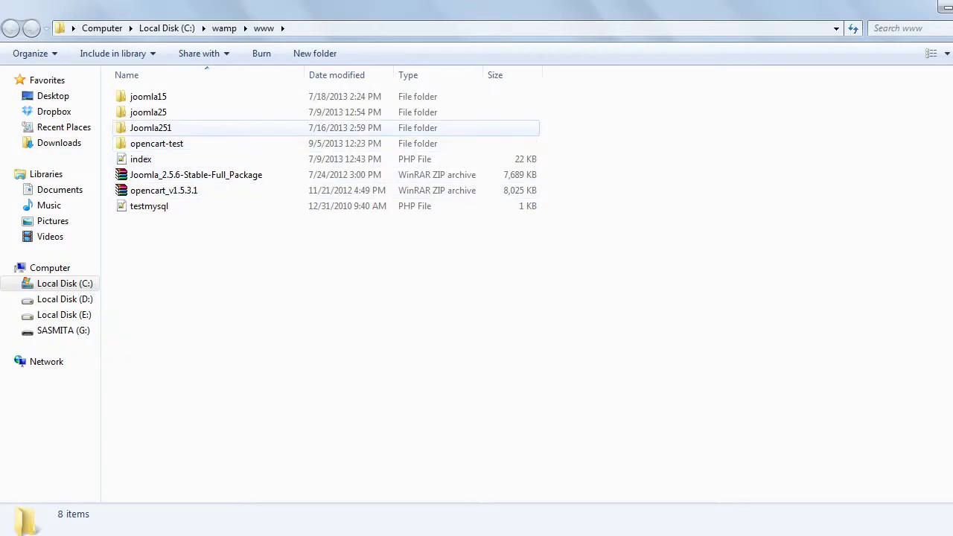
double_click(151, 128)
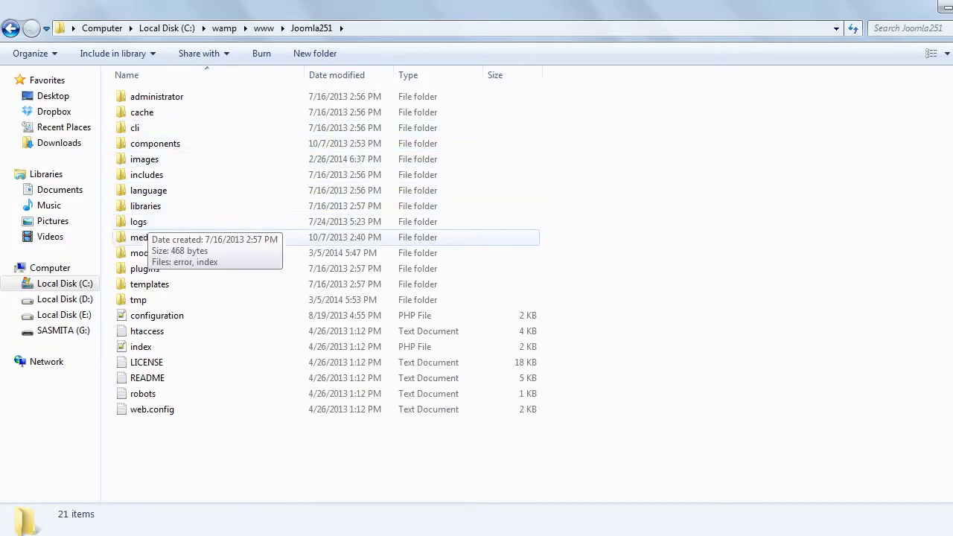
double_click(478, 159)
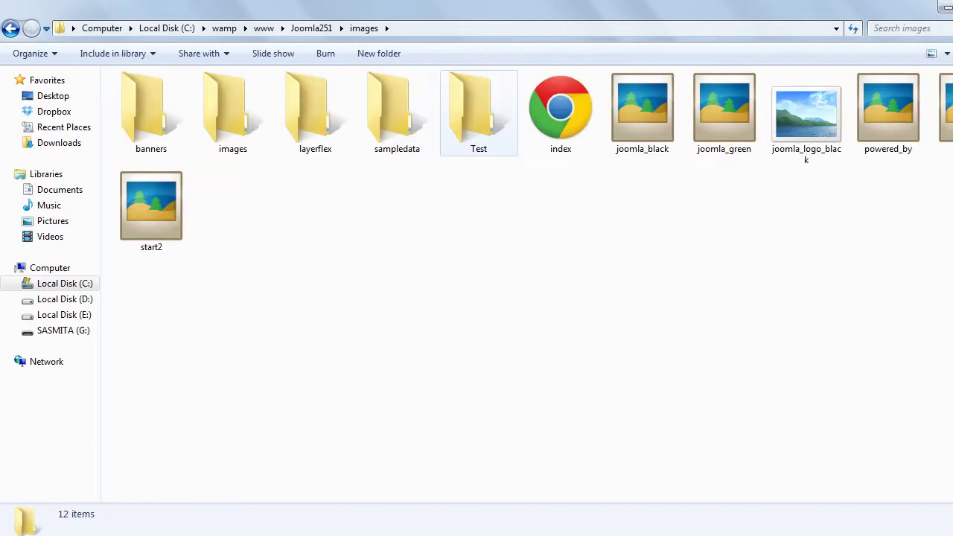
left_click(479, 111)
double_click(479, 111)
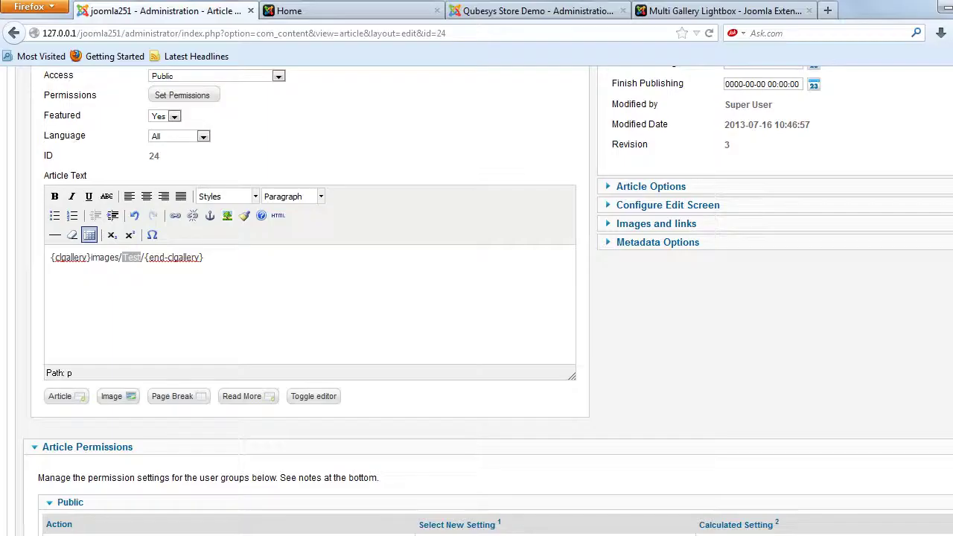
- Save the gallery article and view the site's front-end home page
scroll(477, 298, "up", 5)
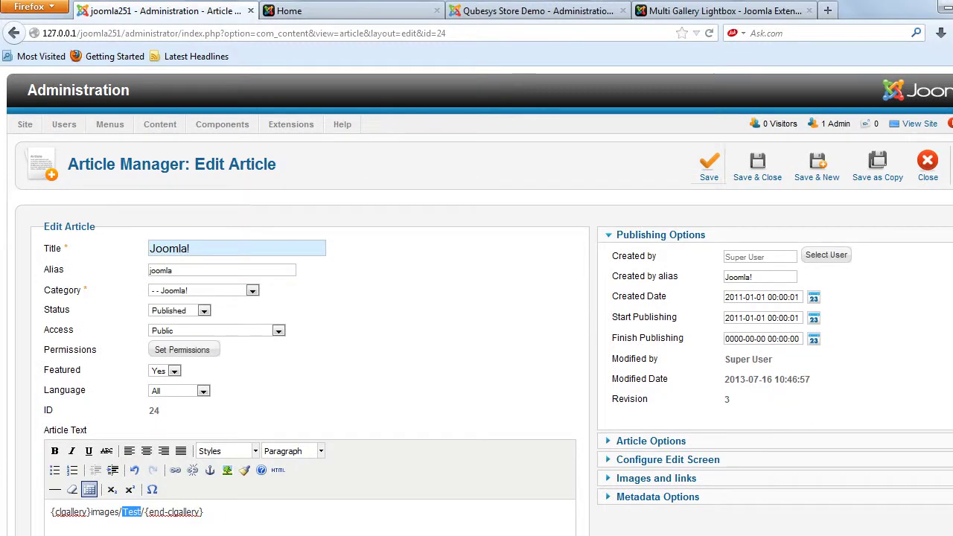
left_click(708, 165)
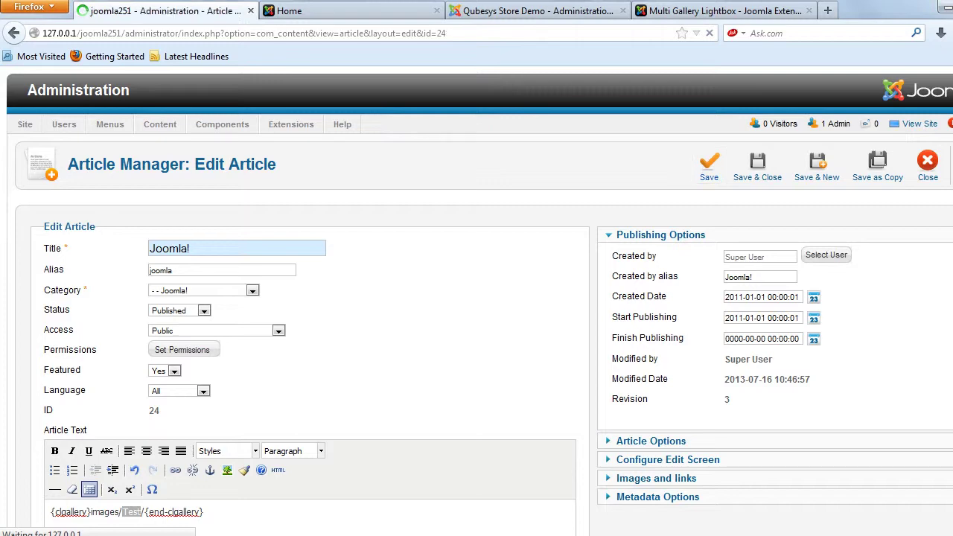
key("ctrl+Tab")
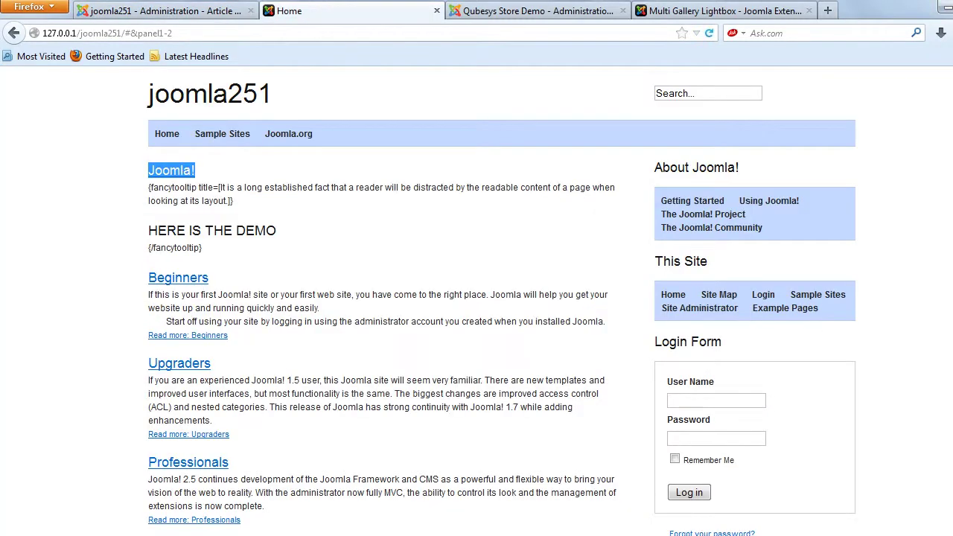
- Reload the home page and step through the flower thumbnail's lightbox gallery images
key("F5")
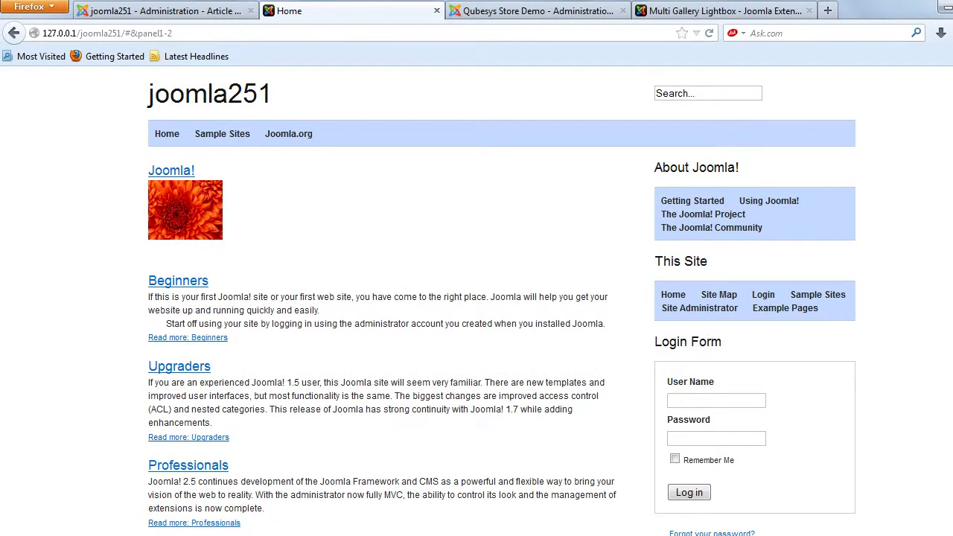
left_click(184, 209)
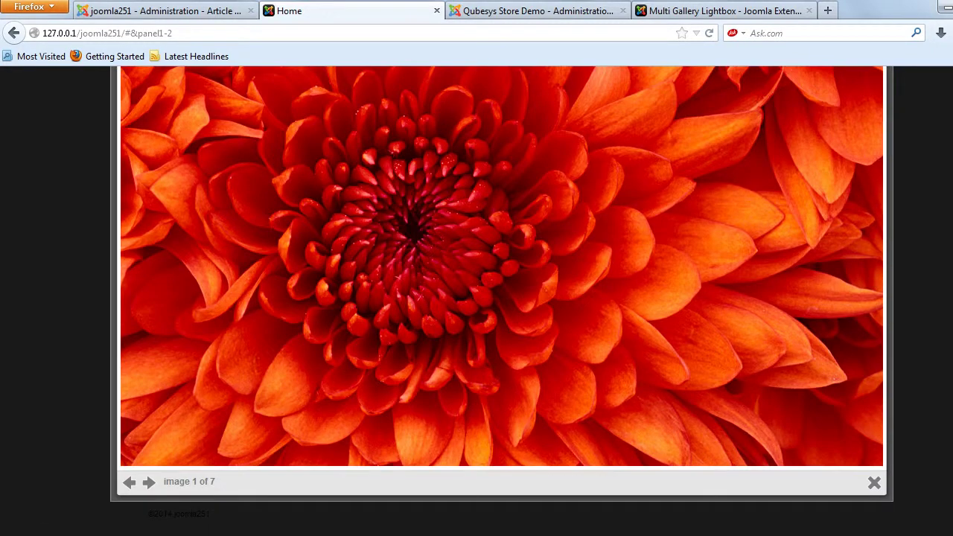
left_click(148, 481)
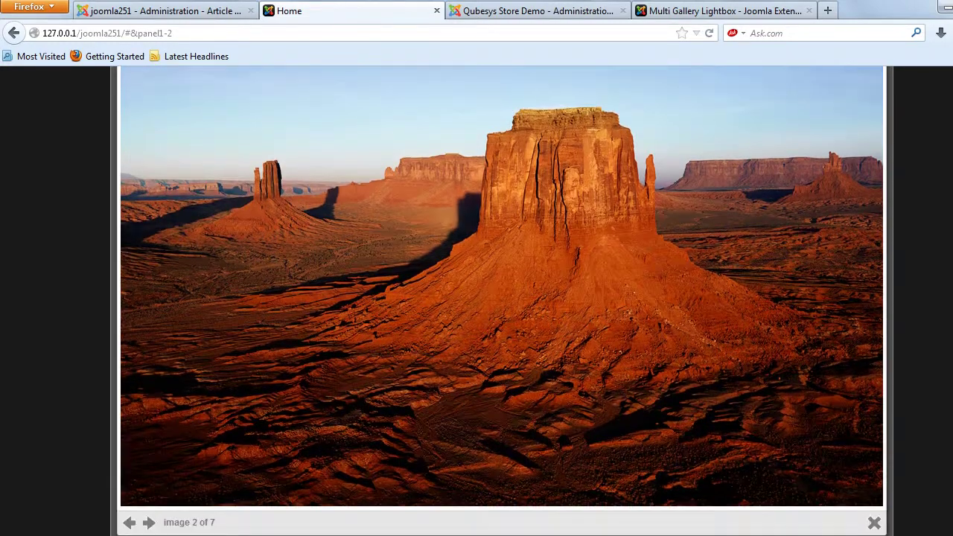
left_click(149, 523)
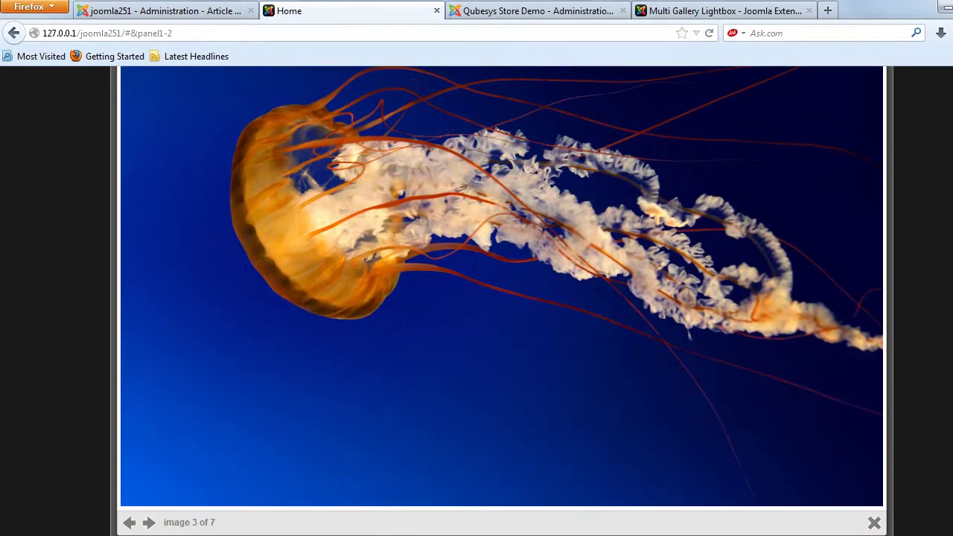
left_click(149, 524)
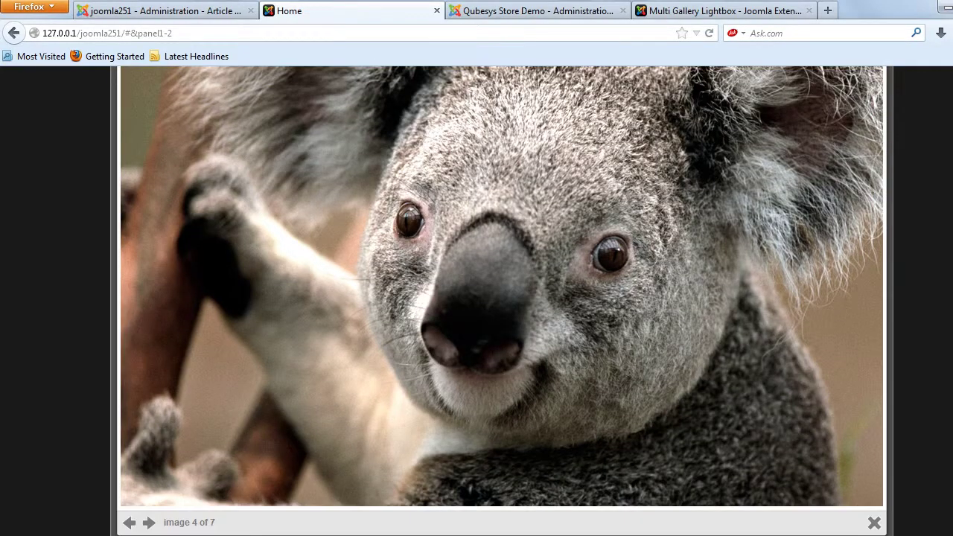
left_click(149, 523)
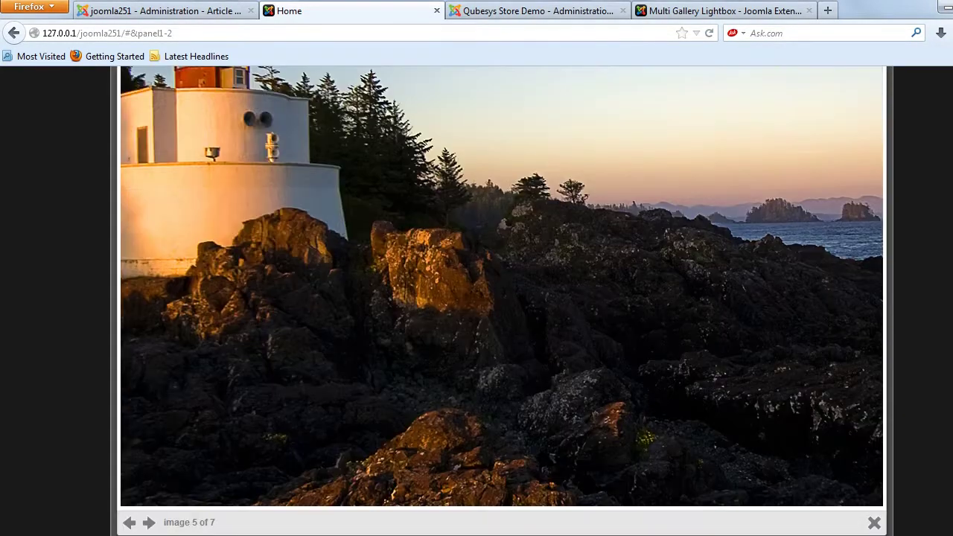
- Close the lightbox and switch to the Multi Gallery Lightbox demo
left_click(874, 522)
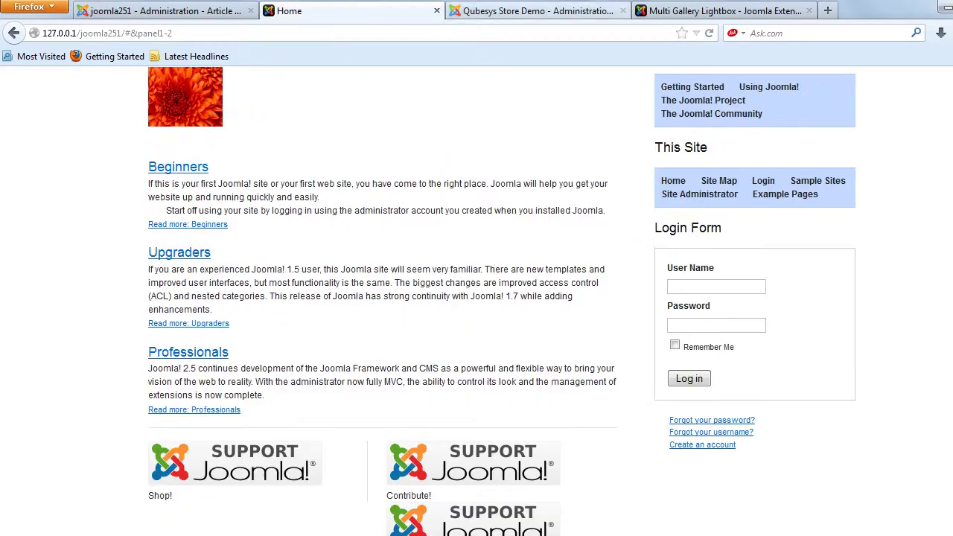
scroll(502, 301, "up", 3)
left_click(714, 11)
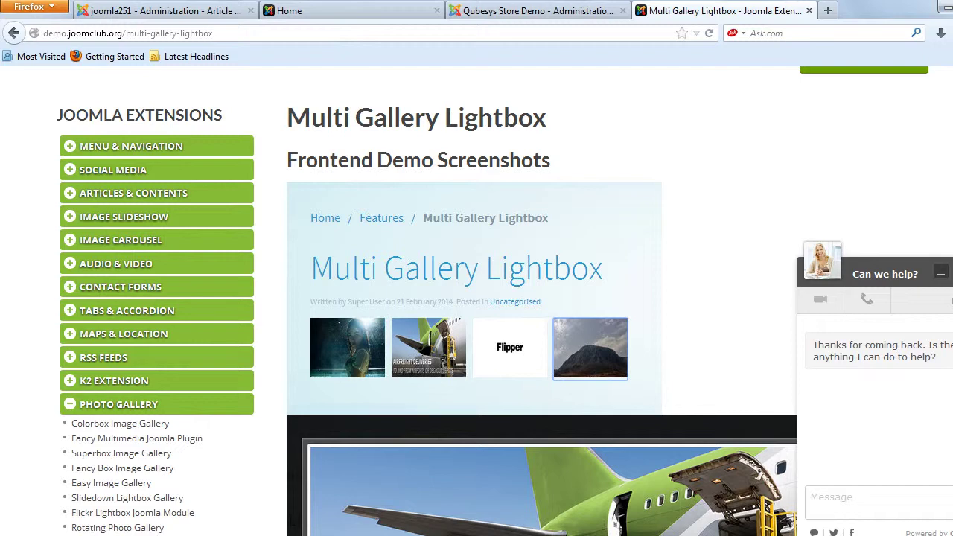
- Review the JoomClub four-folder {clgallery} demo article, then return to the joomla251 home page
scroll(476, 300, "down", 6)
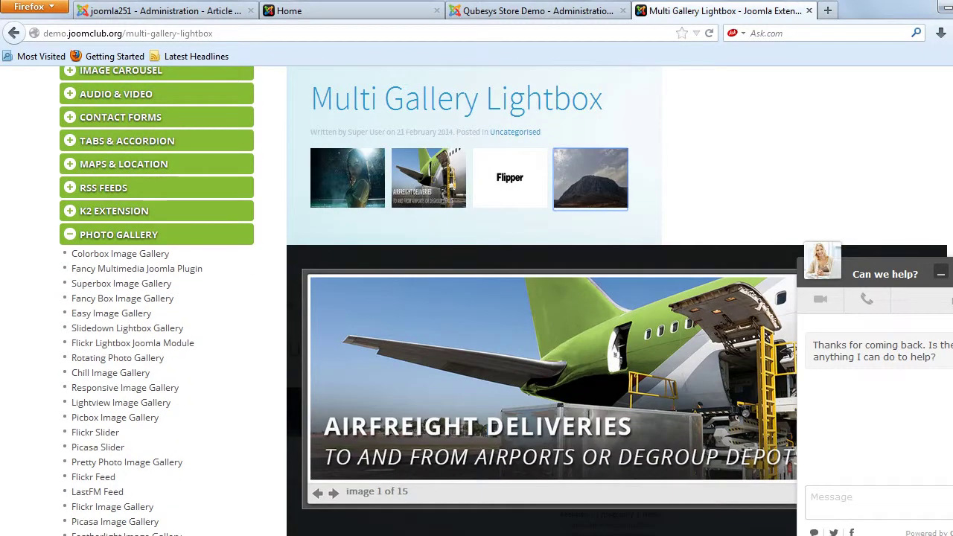
scroll(476, 300, "down", 3)
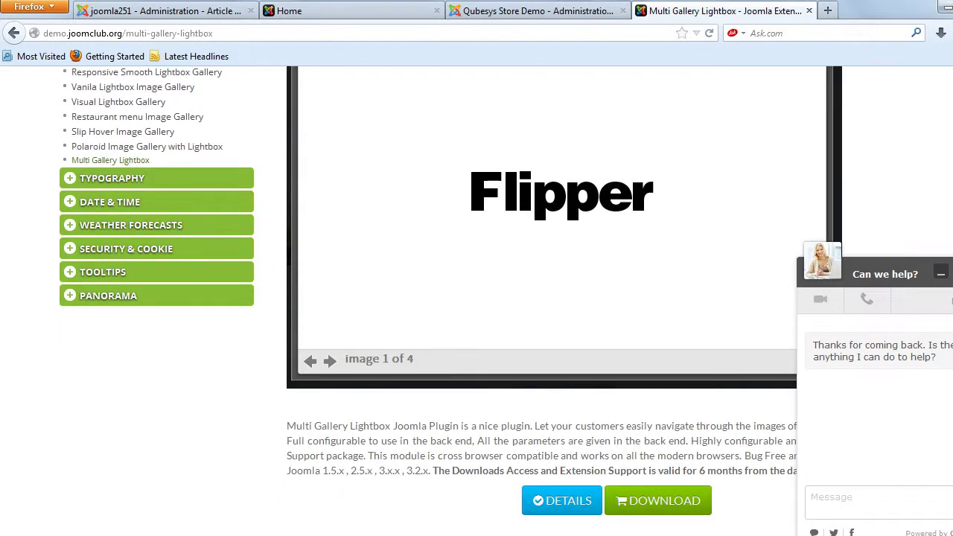
scroll(476, 301, "up", 4)
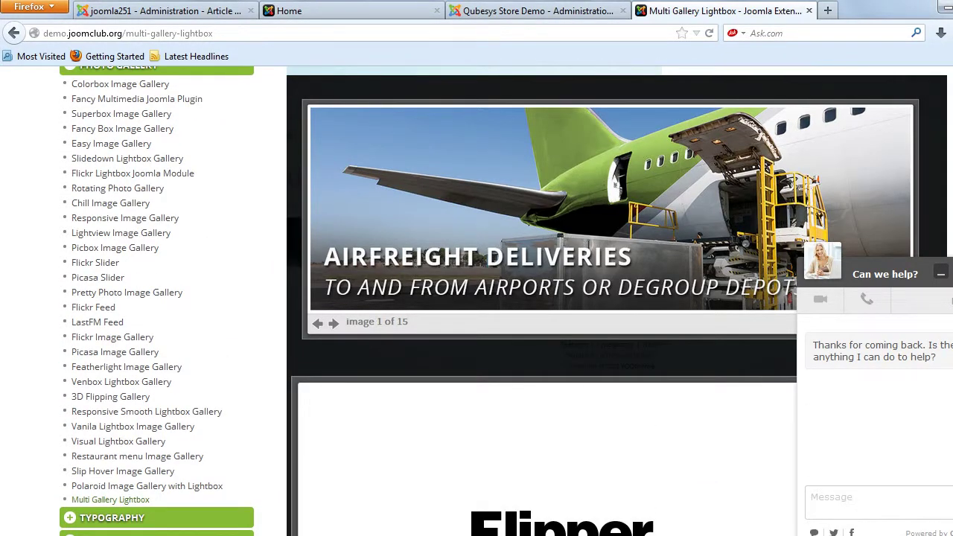
scroll(477, 301, "down", 9)
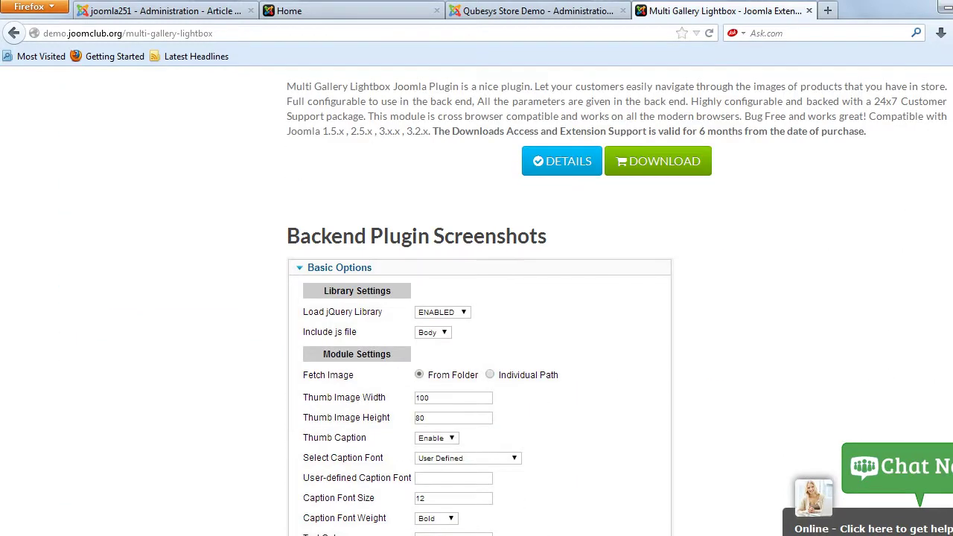
scroll(477, 301, "up", 3)
scroll(563, 298, "down", 5)
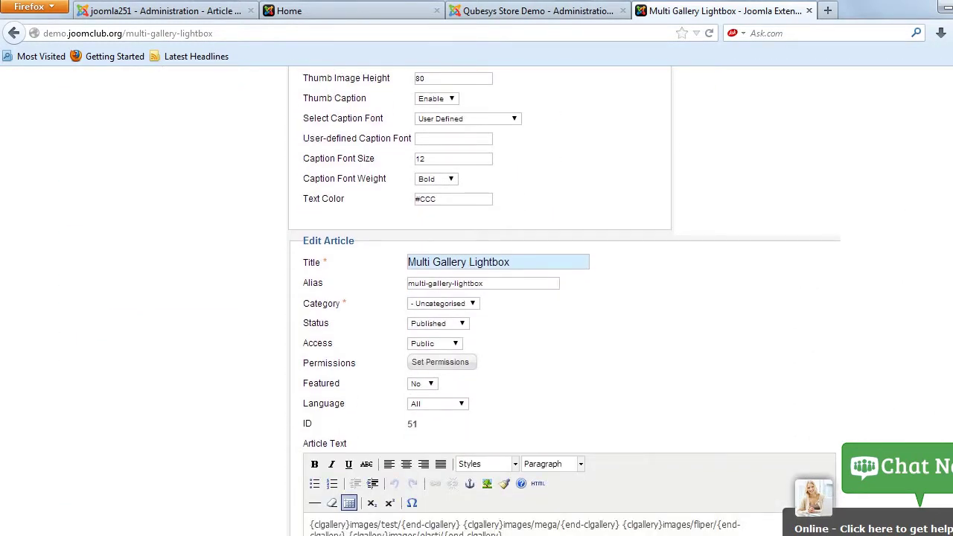
scroll(563, 297, "down", 3)
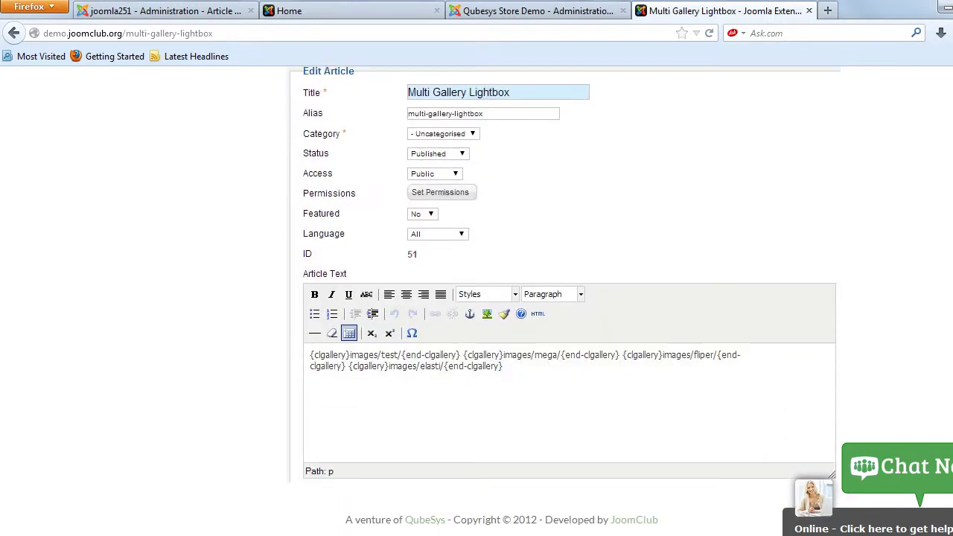
scroll(564, 297, "up", 15)
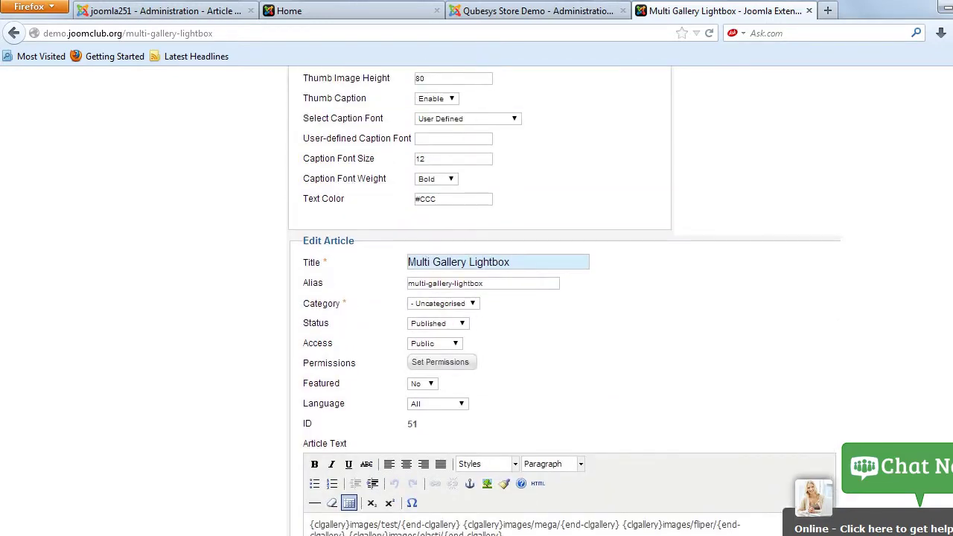
scroll(563, 298, "up", 12)
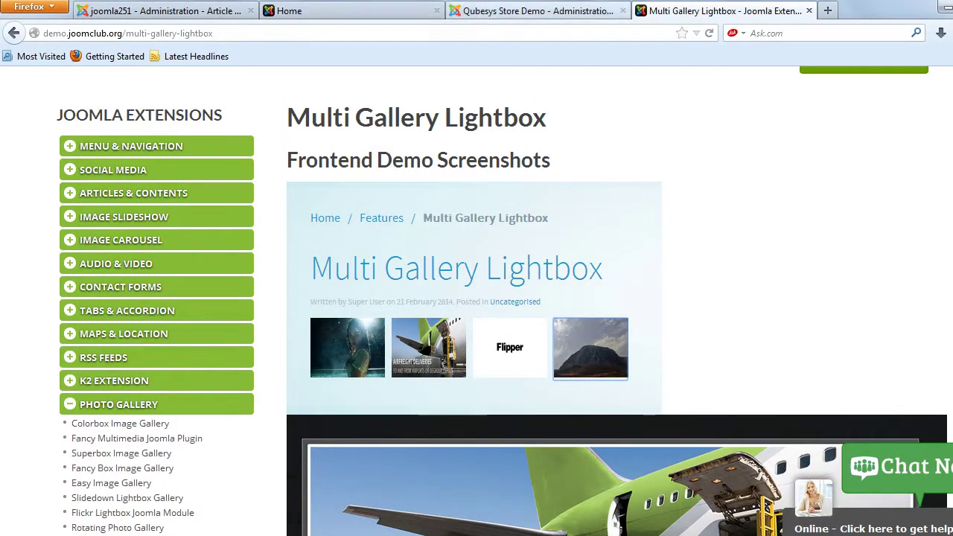
left_click(289, 10)
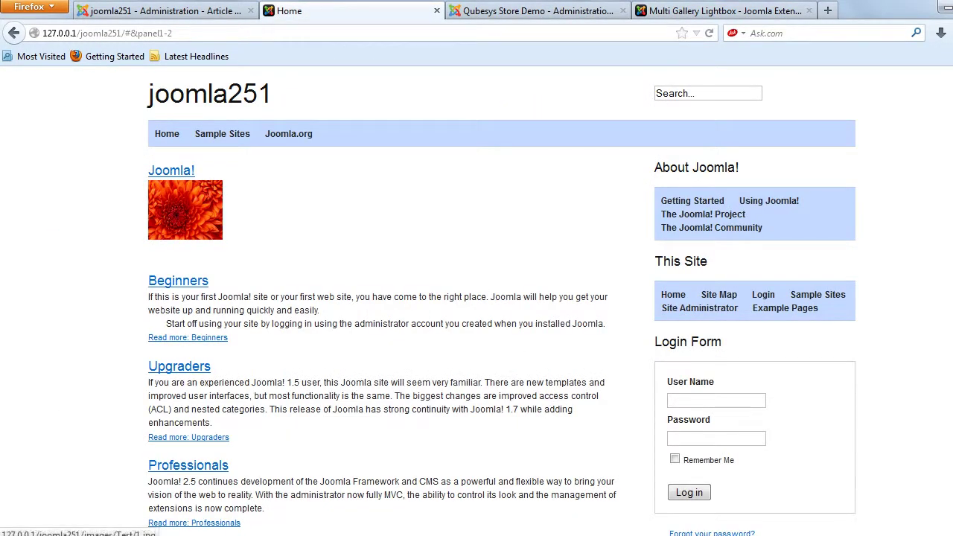